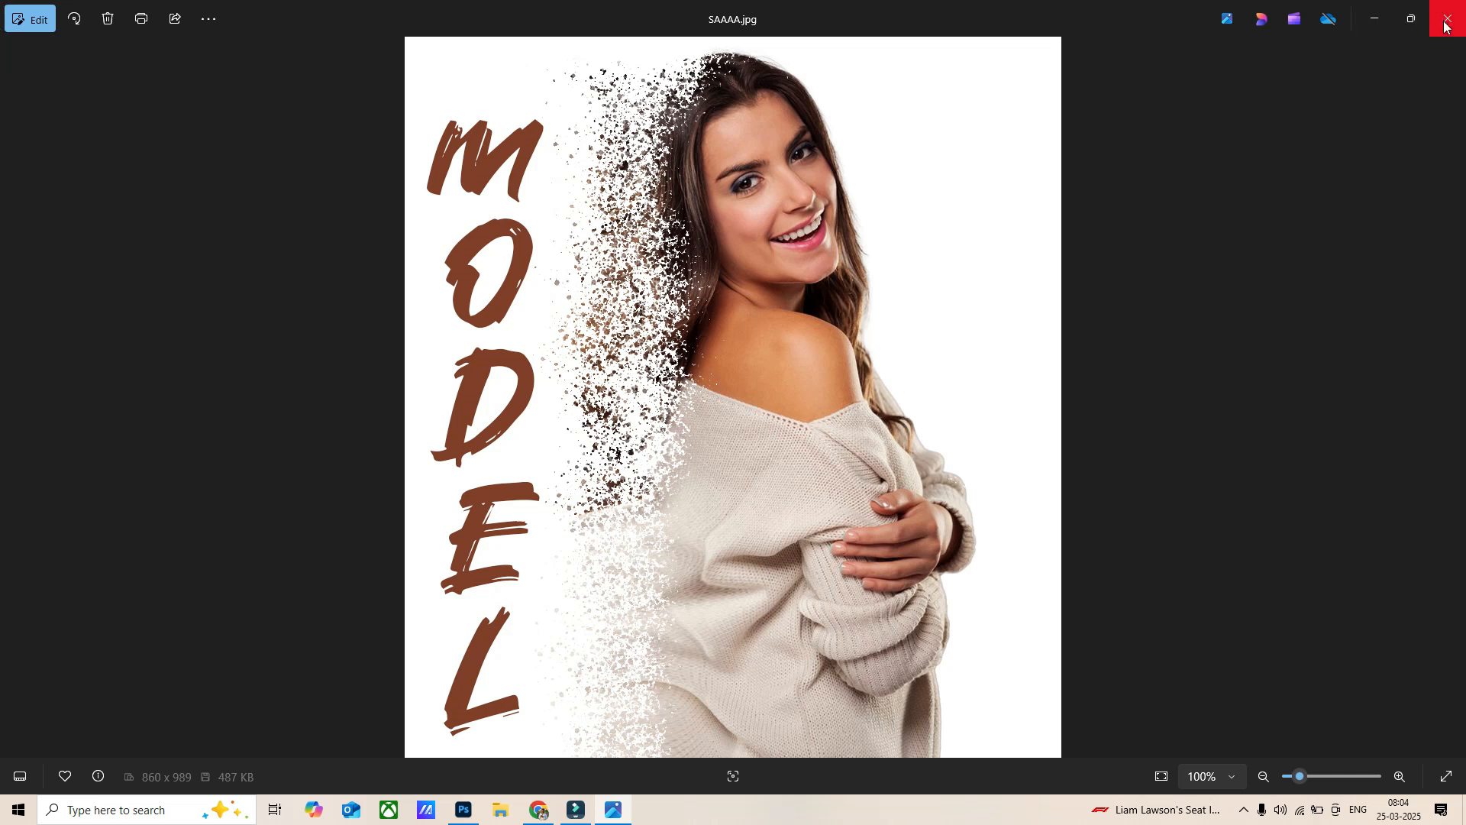
Switch from the sample image to Photoshop and open the recent grey-backdrop photo of the woman in an oversized sweater.
click(1446, 23)
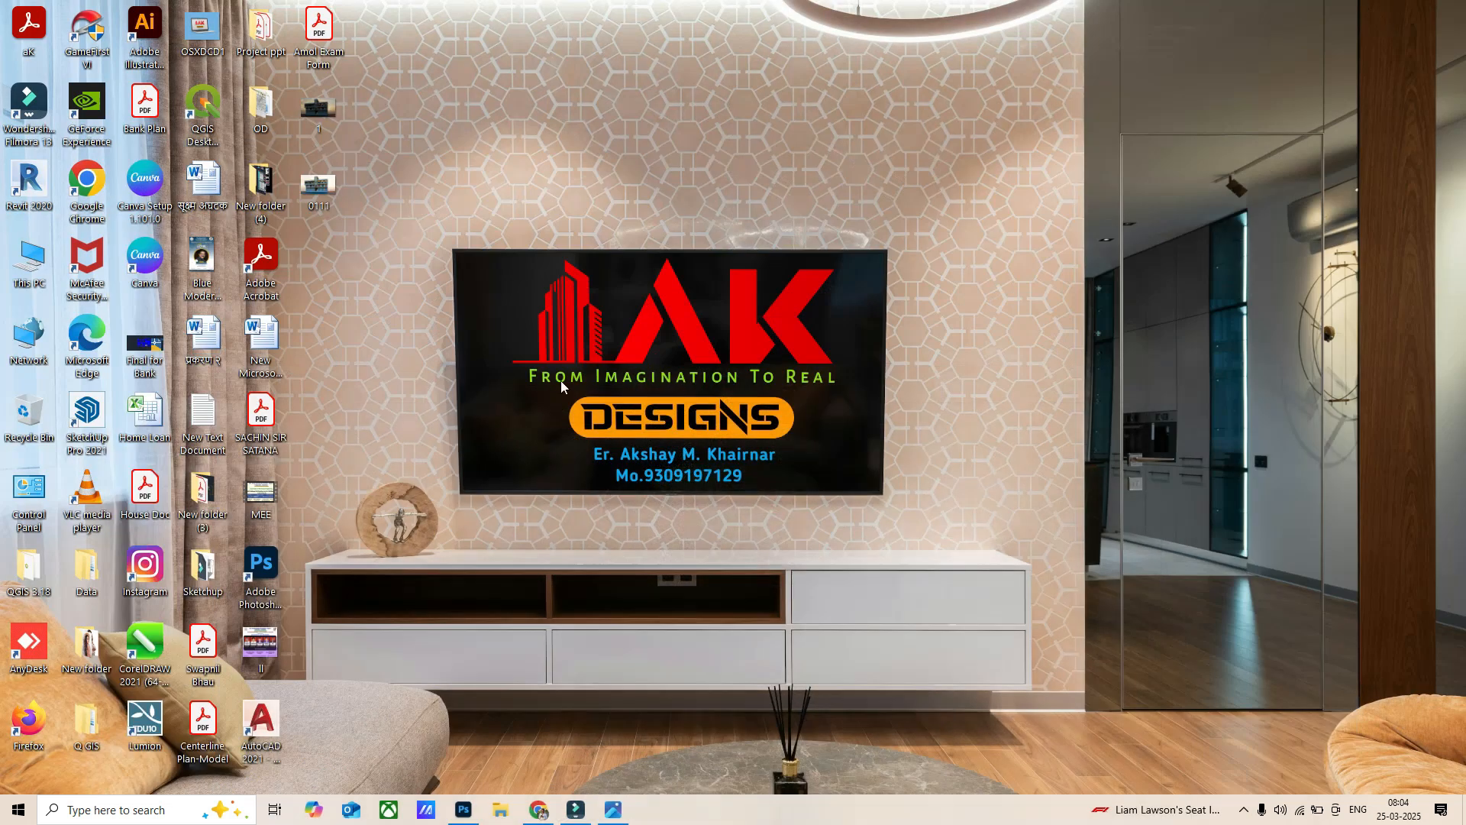
click(467, 807)
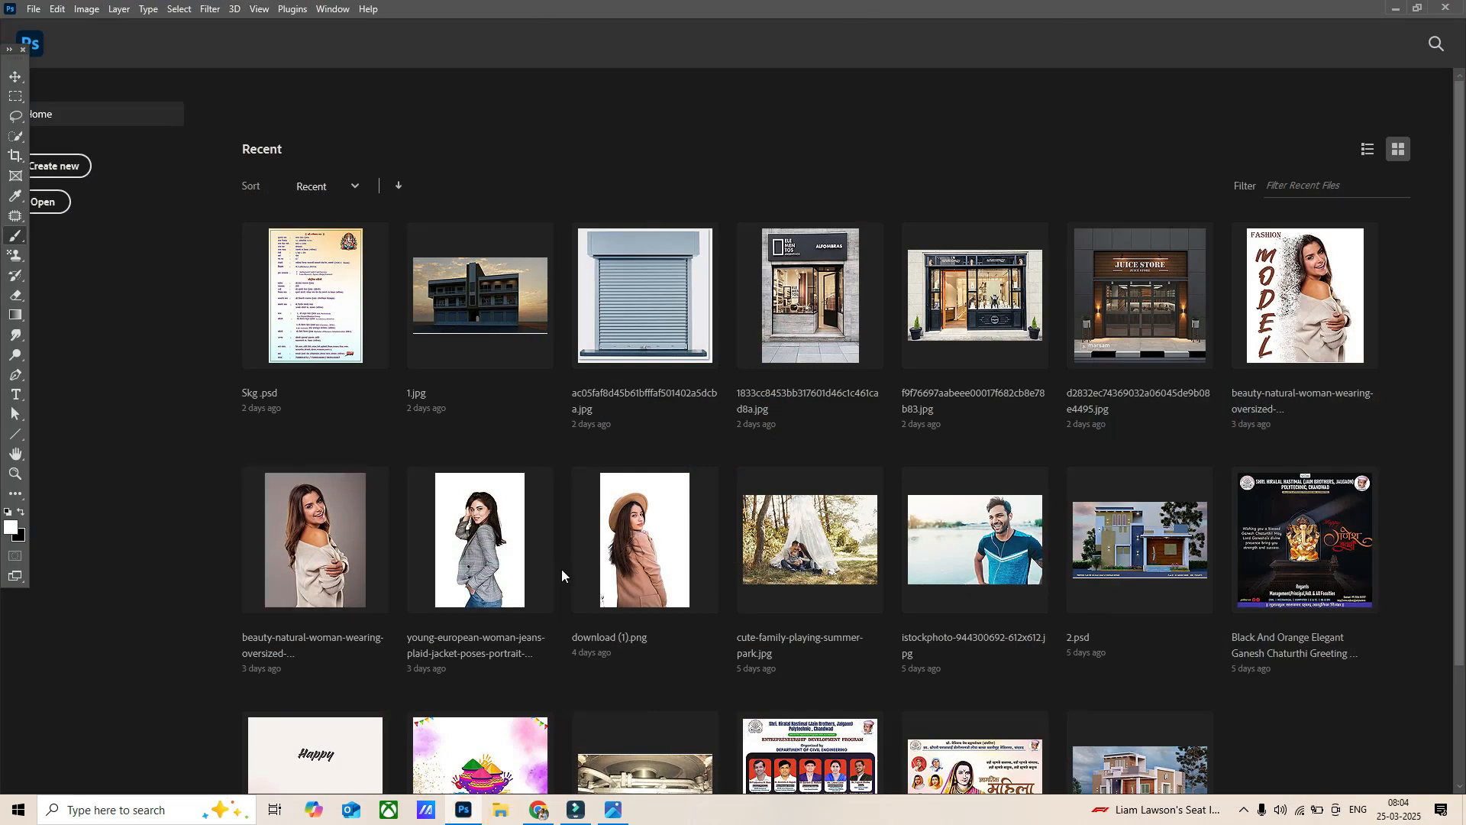
scroll(561, 570, down, 1)
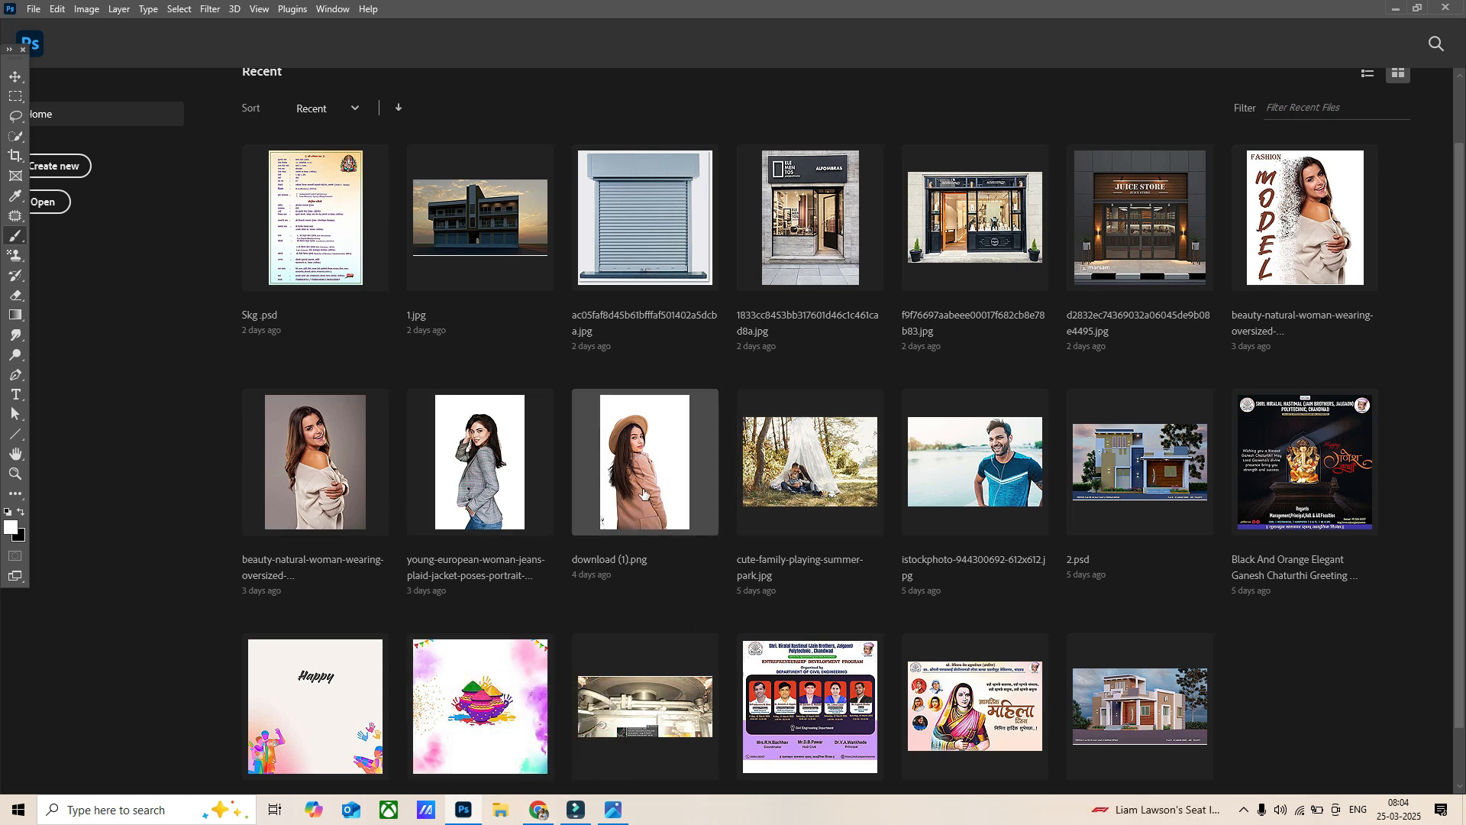
click(346, 481)
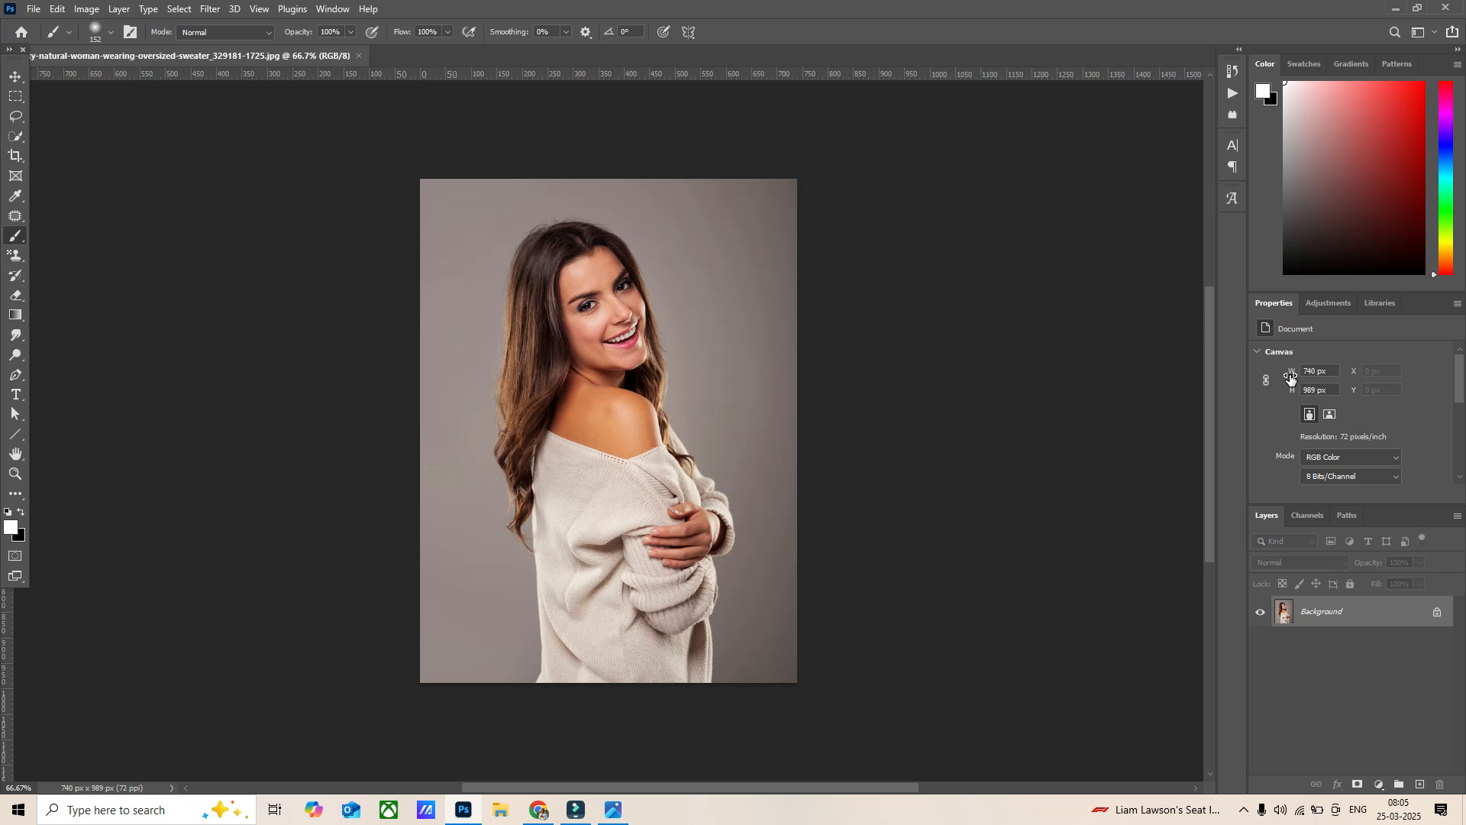
Cut out the woman by selecting the subject, unlocking the background layer, and deleting the inverted selection around her.
click(173, 10)
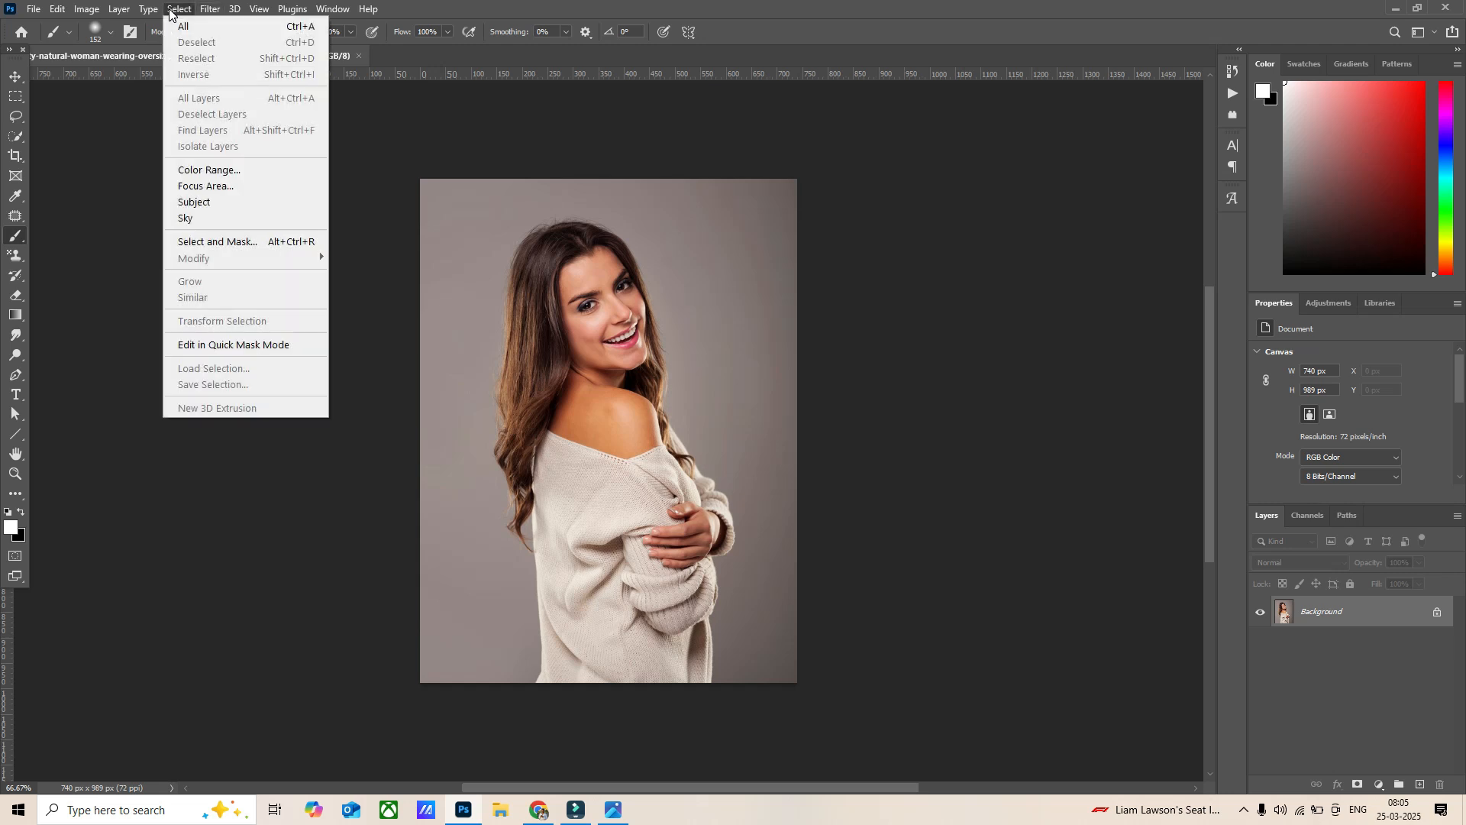
click(200, 200)
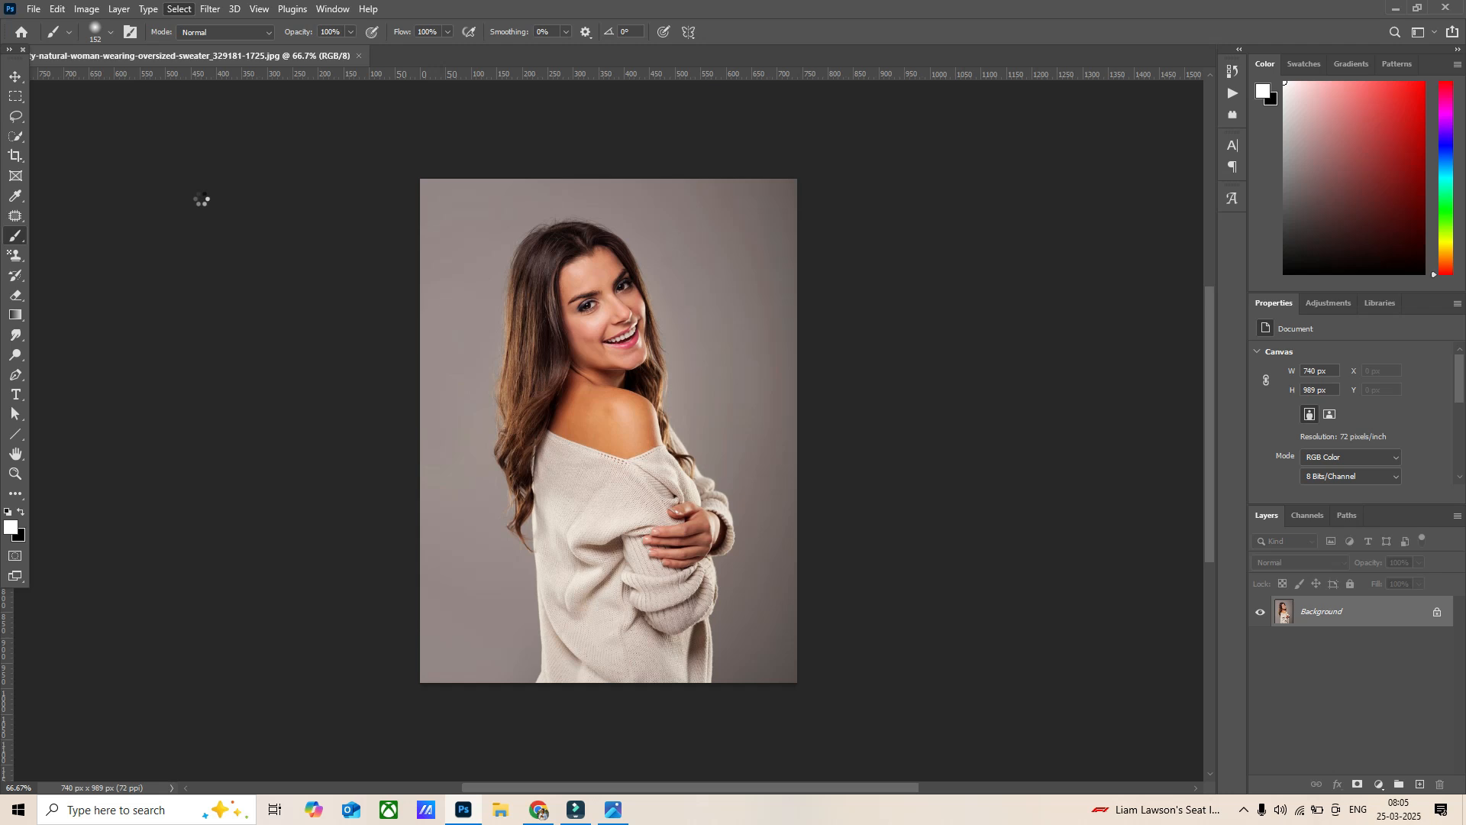
click(1436, 613)
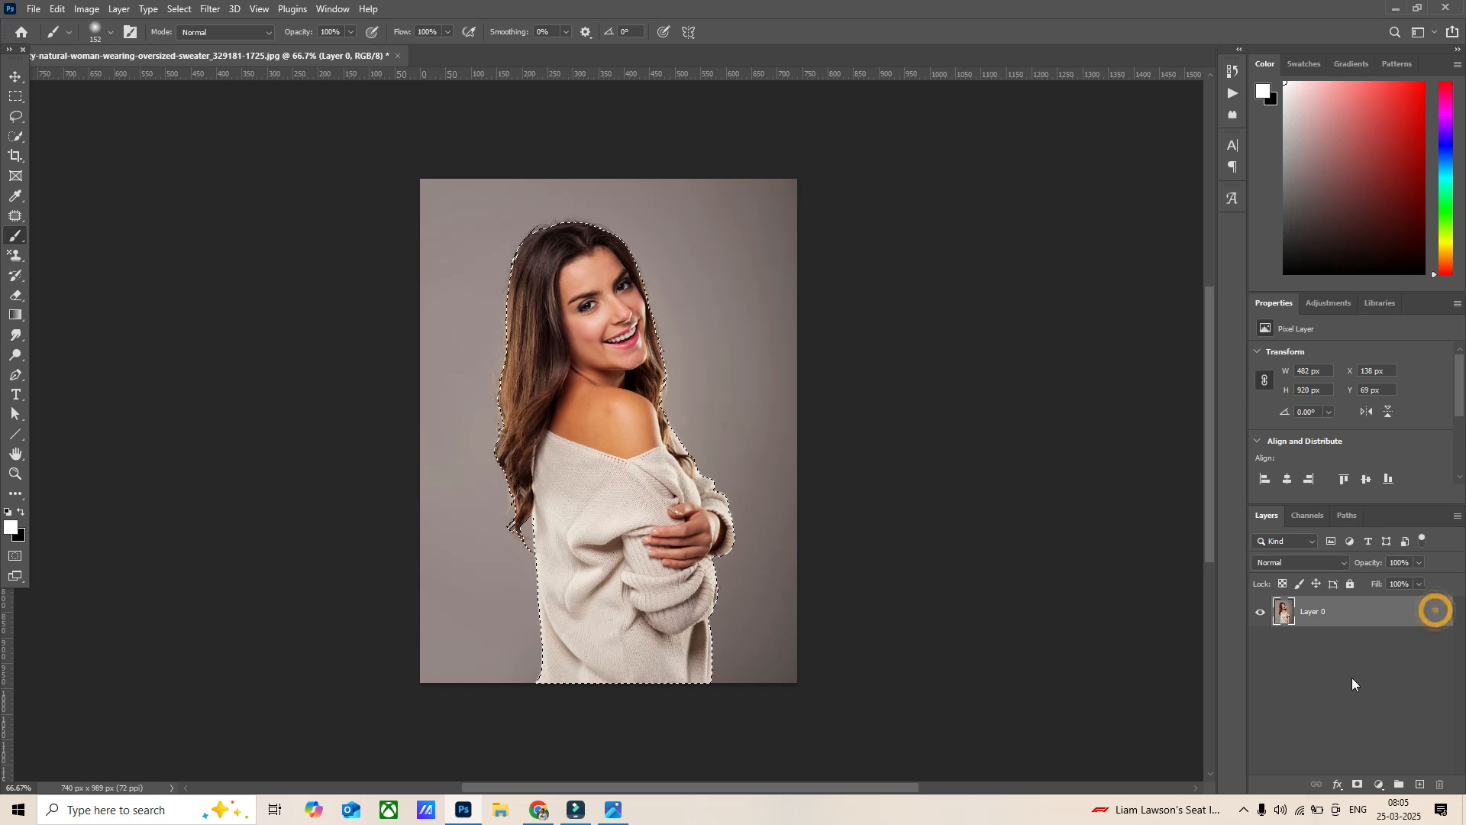
key(ctrl+shift+i)
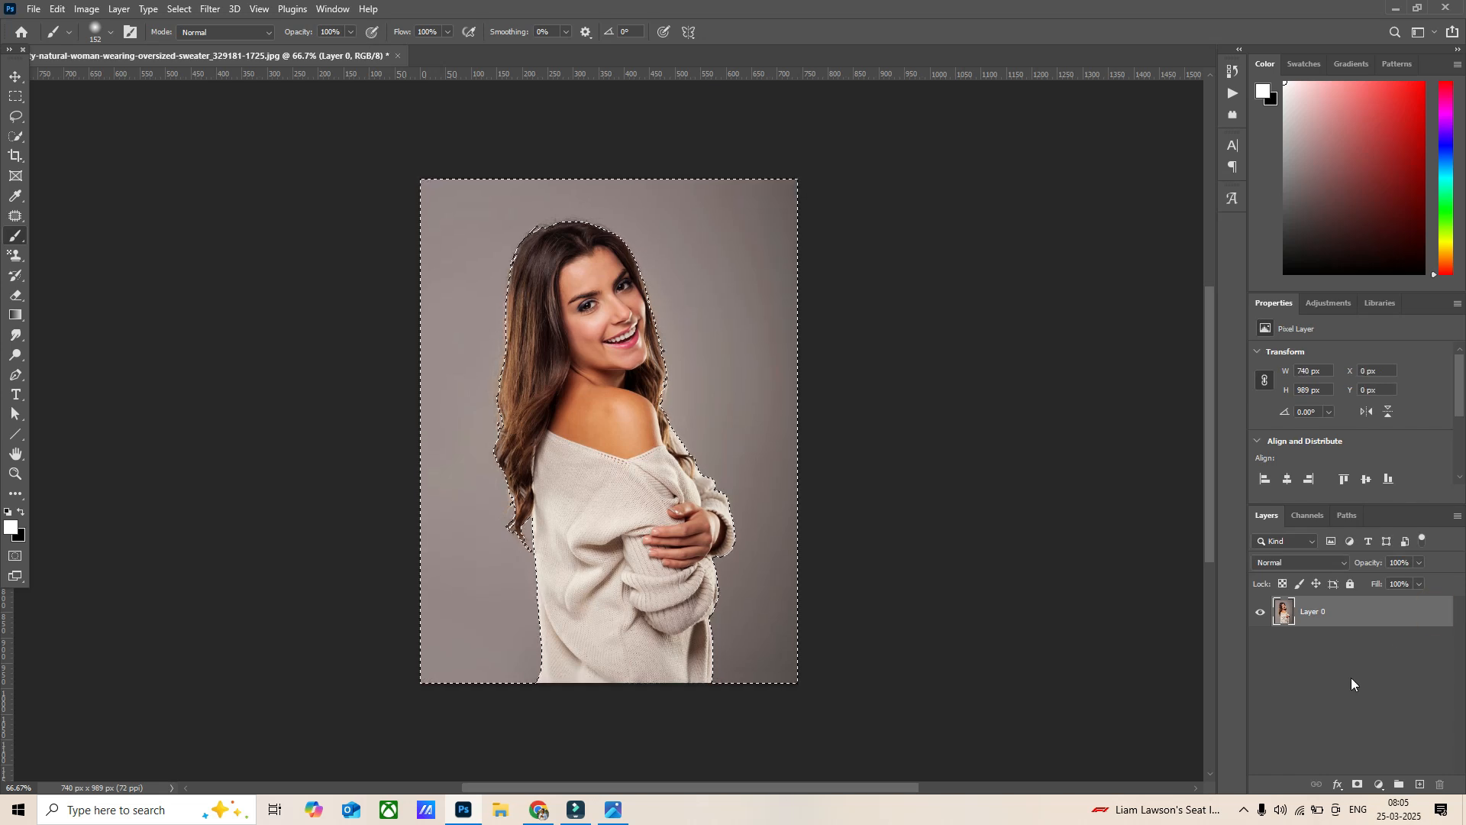
key(Delete)
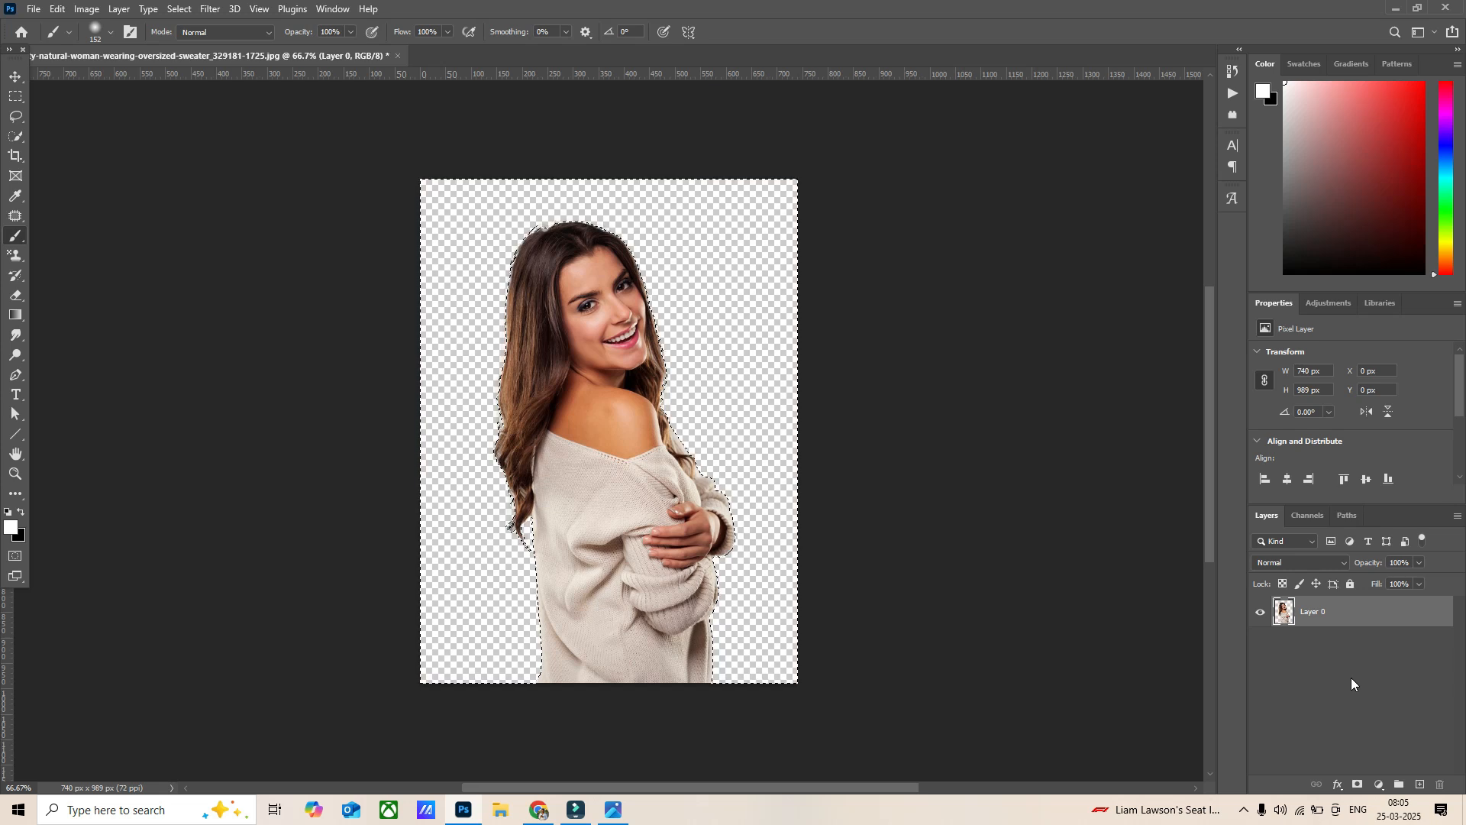
key(ctrl+d)
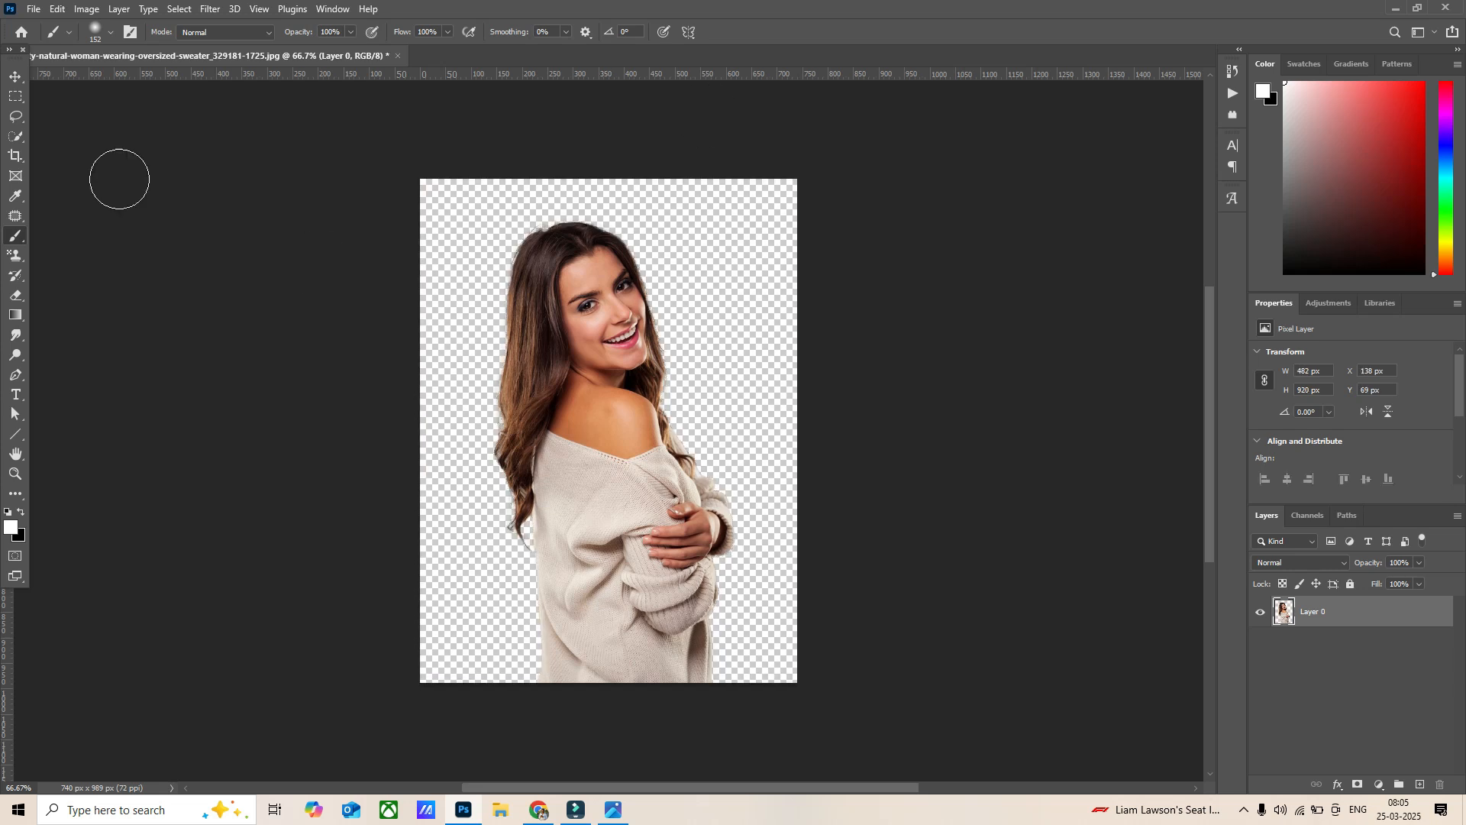
Move the cut-out woman slightly right to about X 163 px and duplicate her layer.
click(15, 77)
drag(617, 475, 634, 510)
key(ctrl+j)
Add a new empty layer and move it below both layers of the woman.
click(1366, 650)
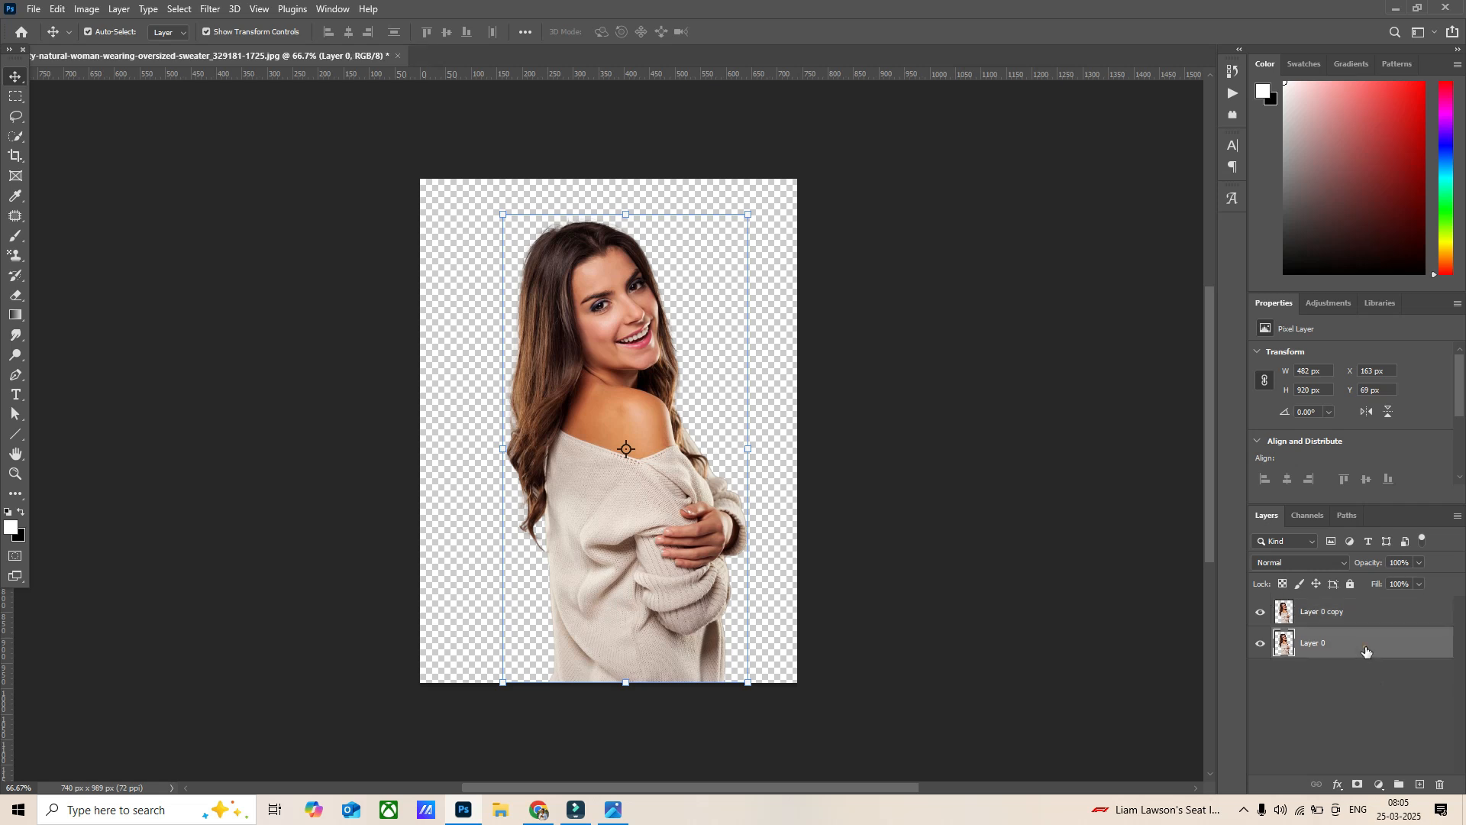
click(1420, 784)
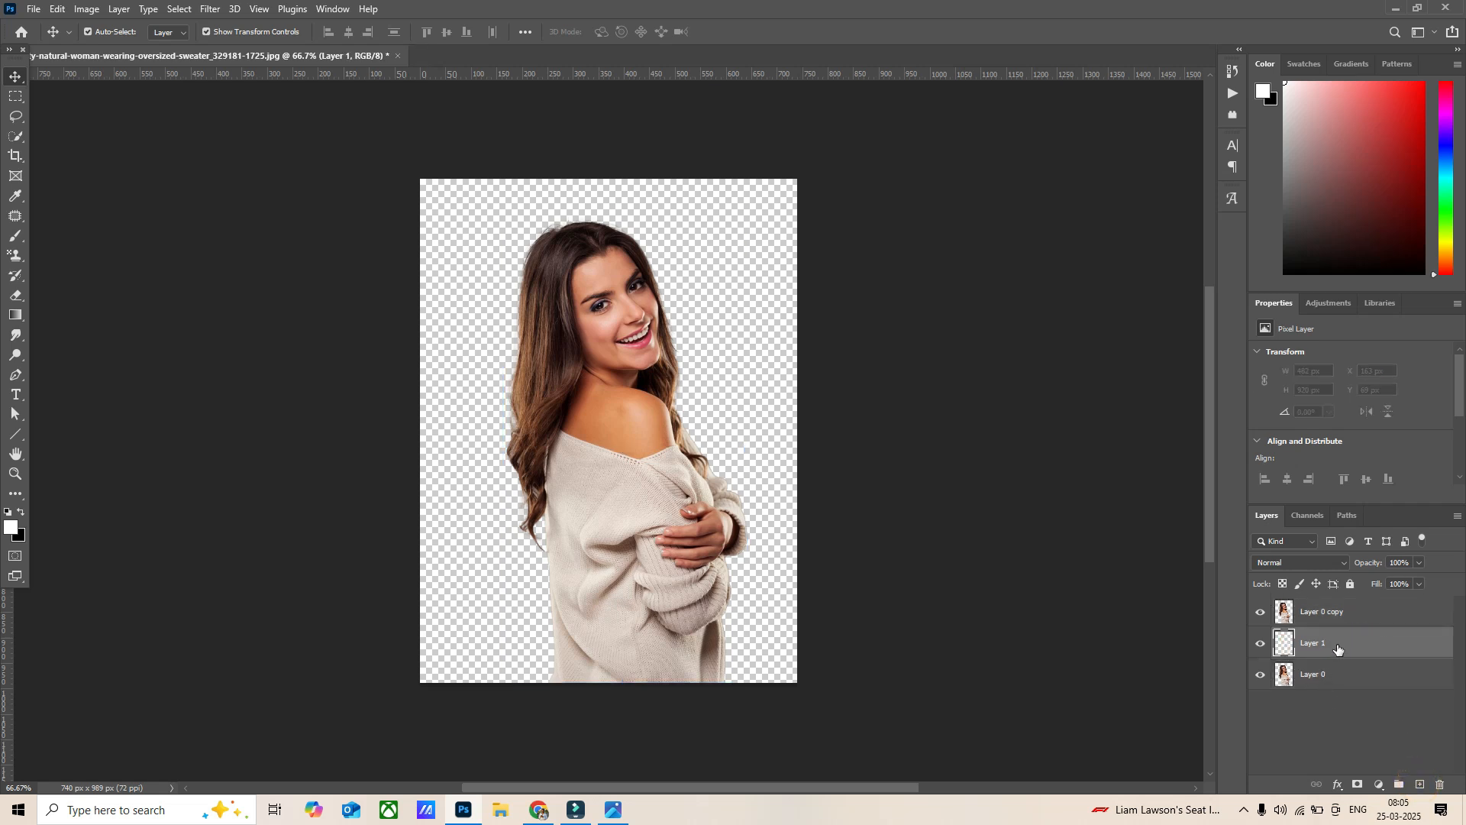
drag(1338, 649, 1349, 697)
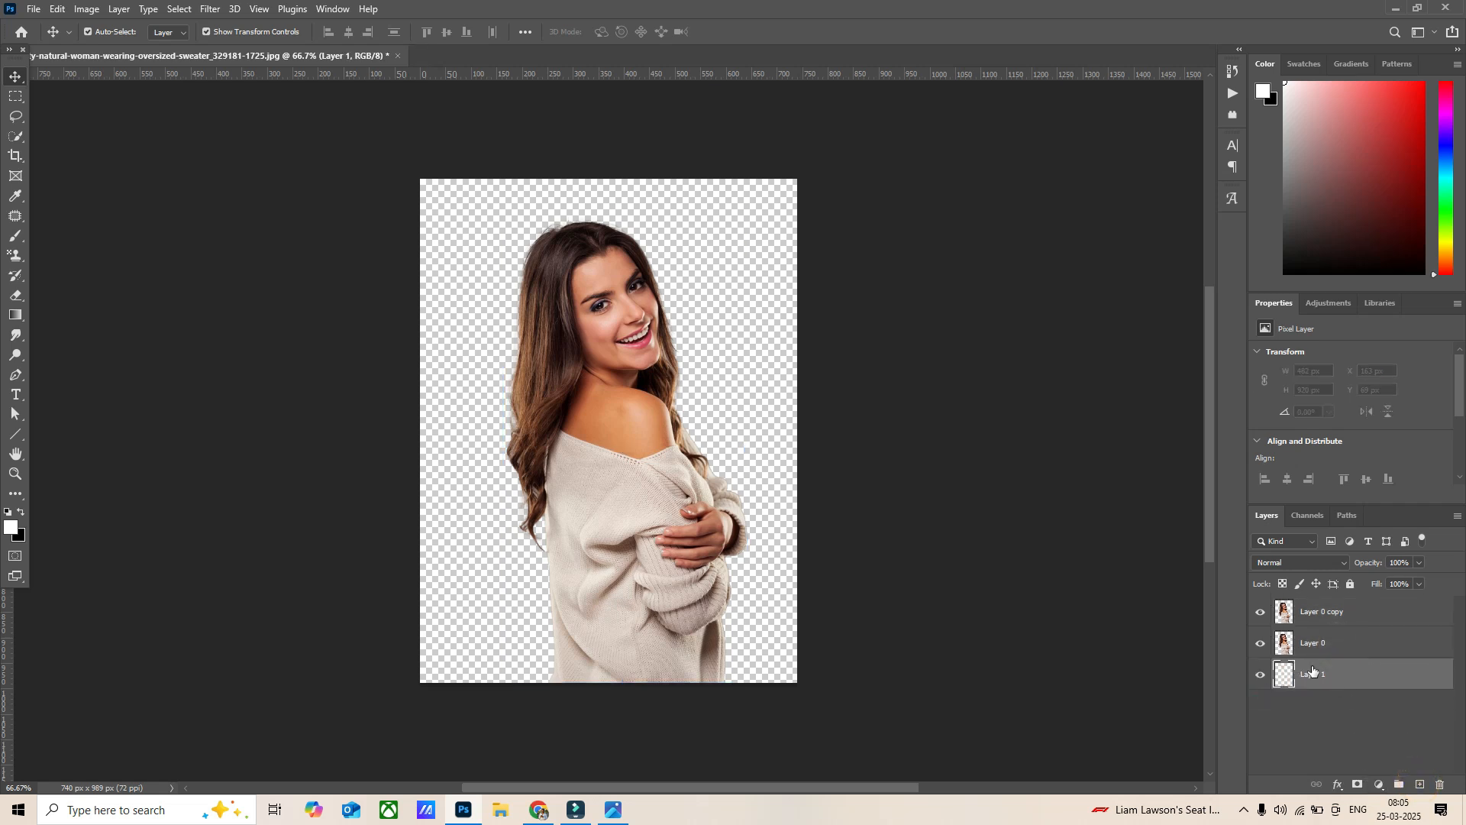
click(1328, 617)
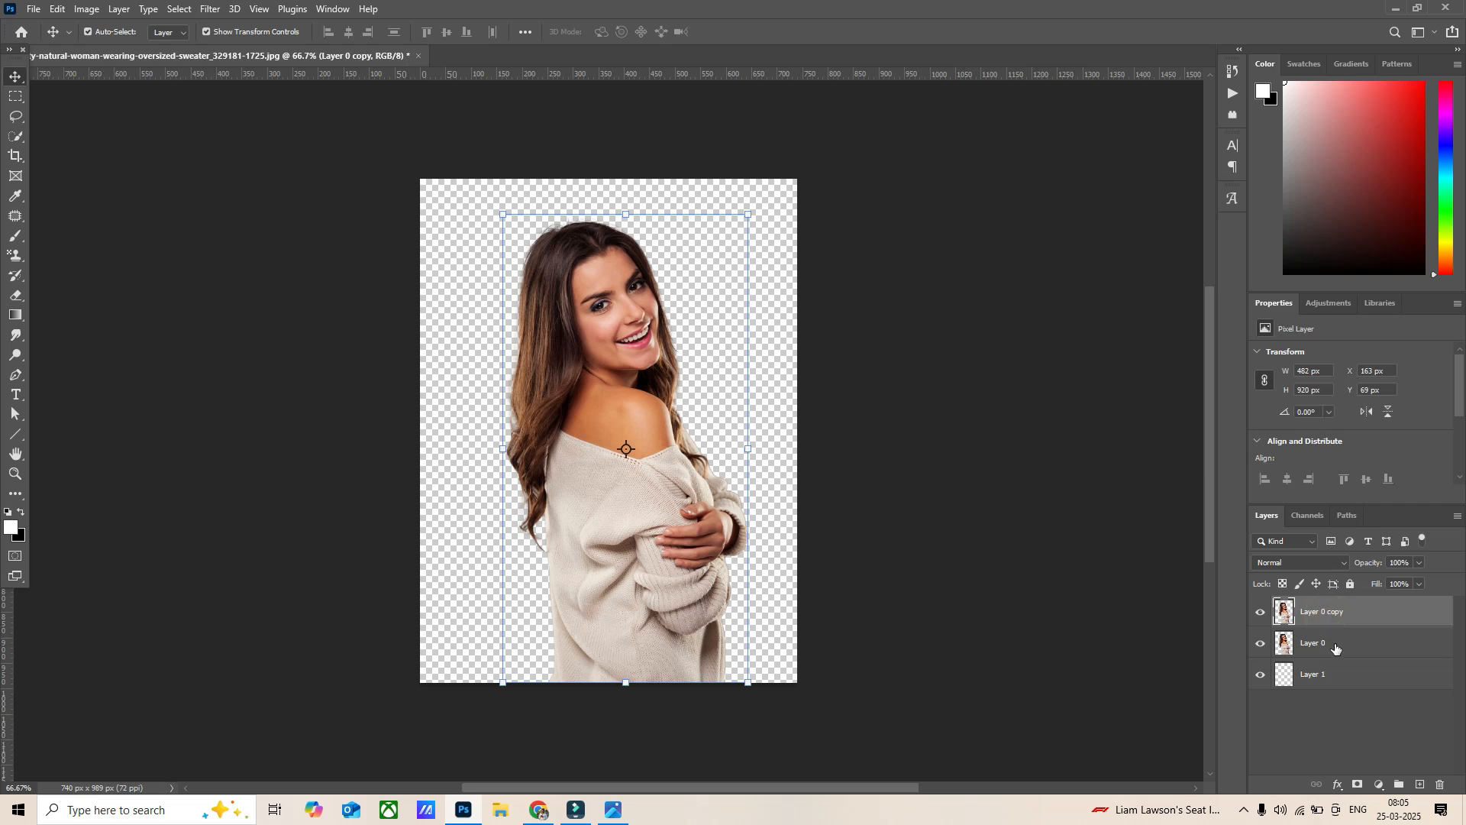
click(1336, 648)
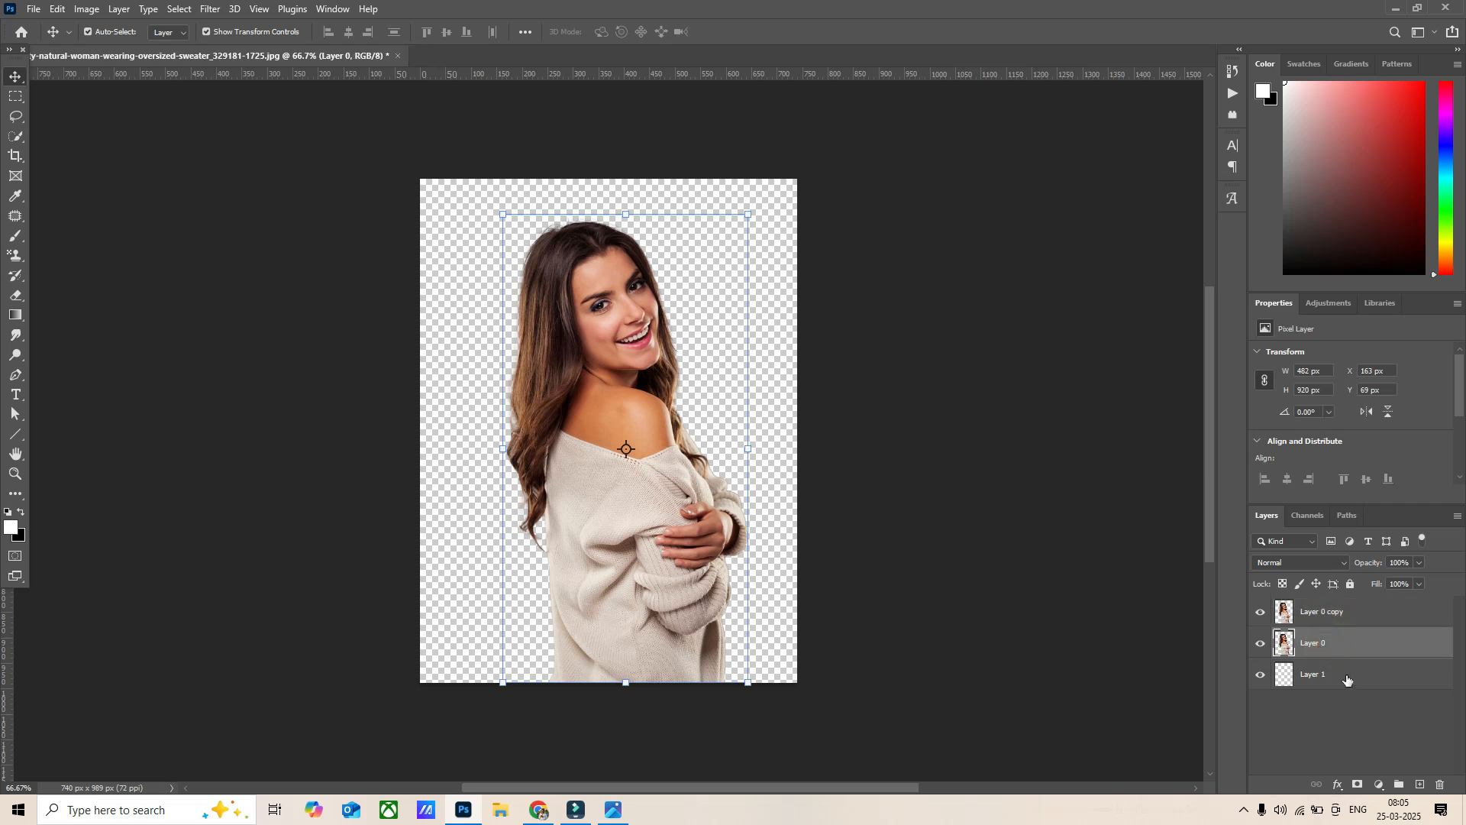
Turn the empty bottom layer into a Solid Color fill in a slightly off-white shade.
click(1346, 677)
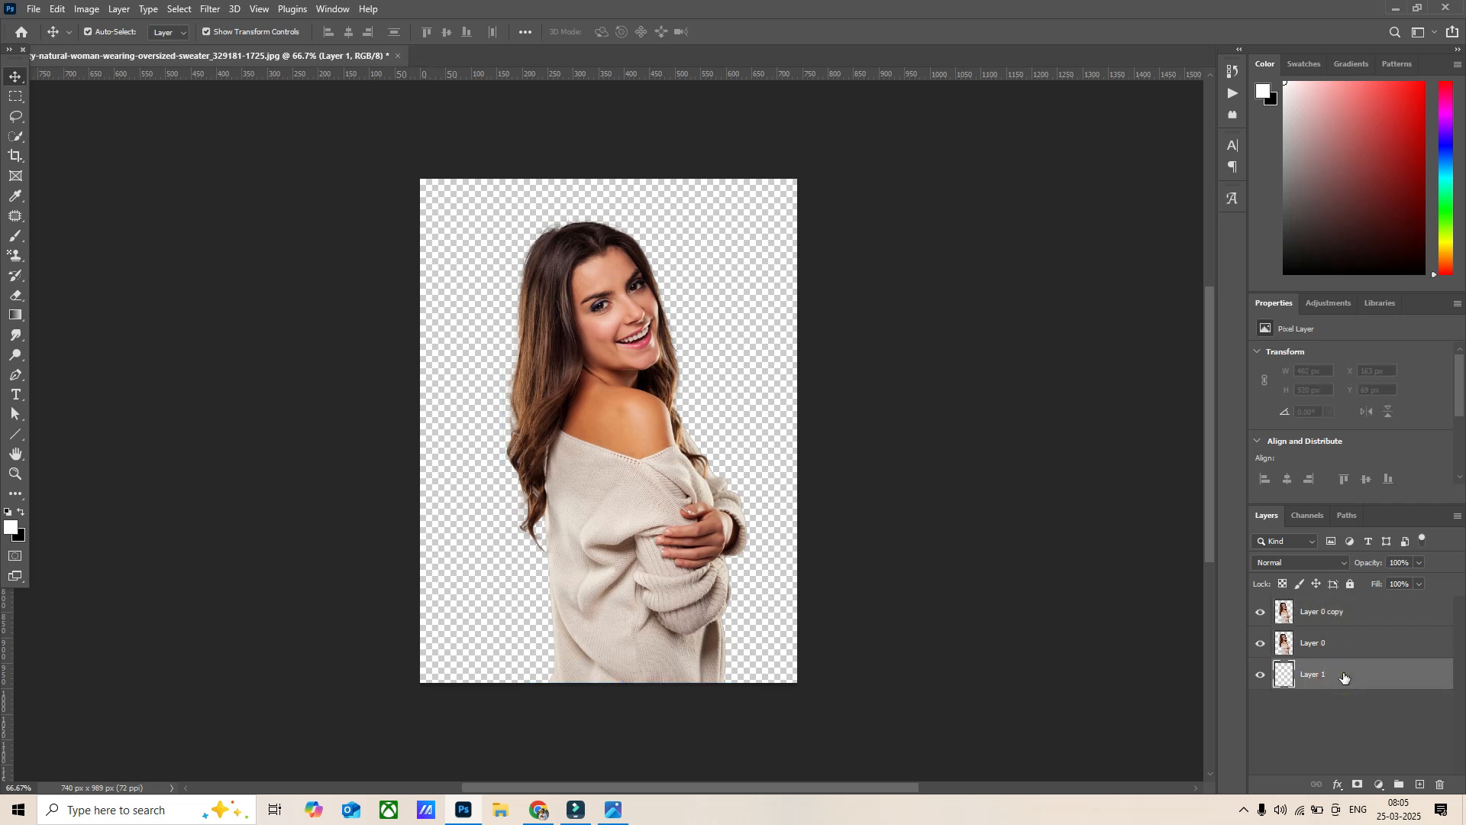
click(1379, 787)
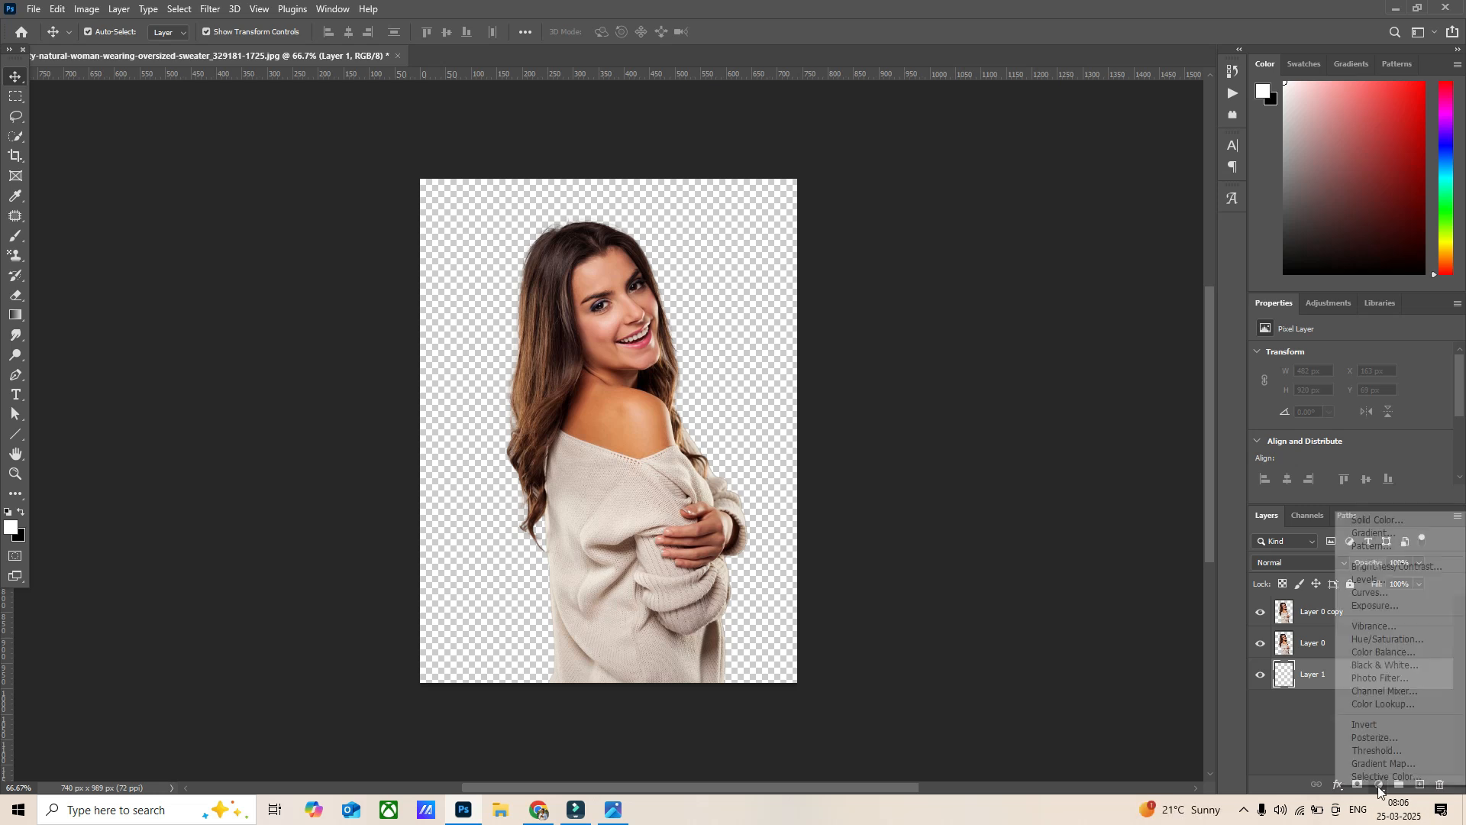
click(1373, 519)
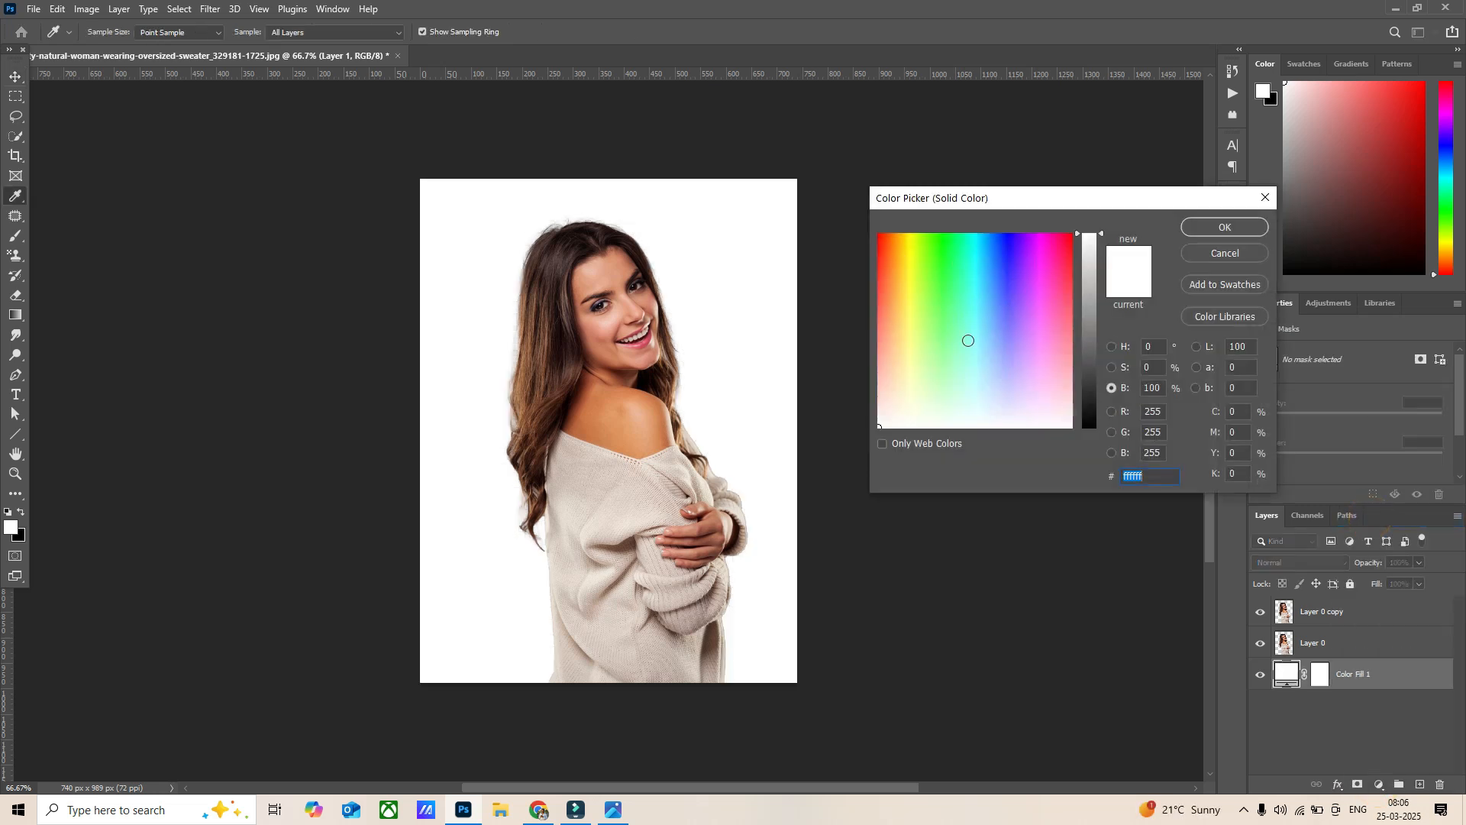
drag(882, 415, 884, 424)
click(1246, 227)
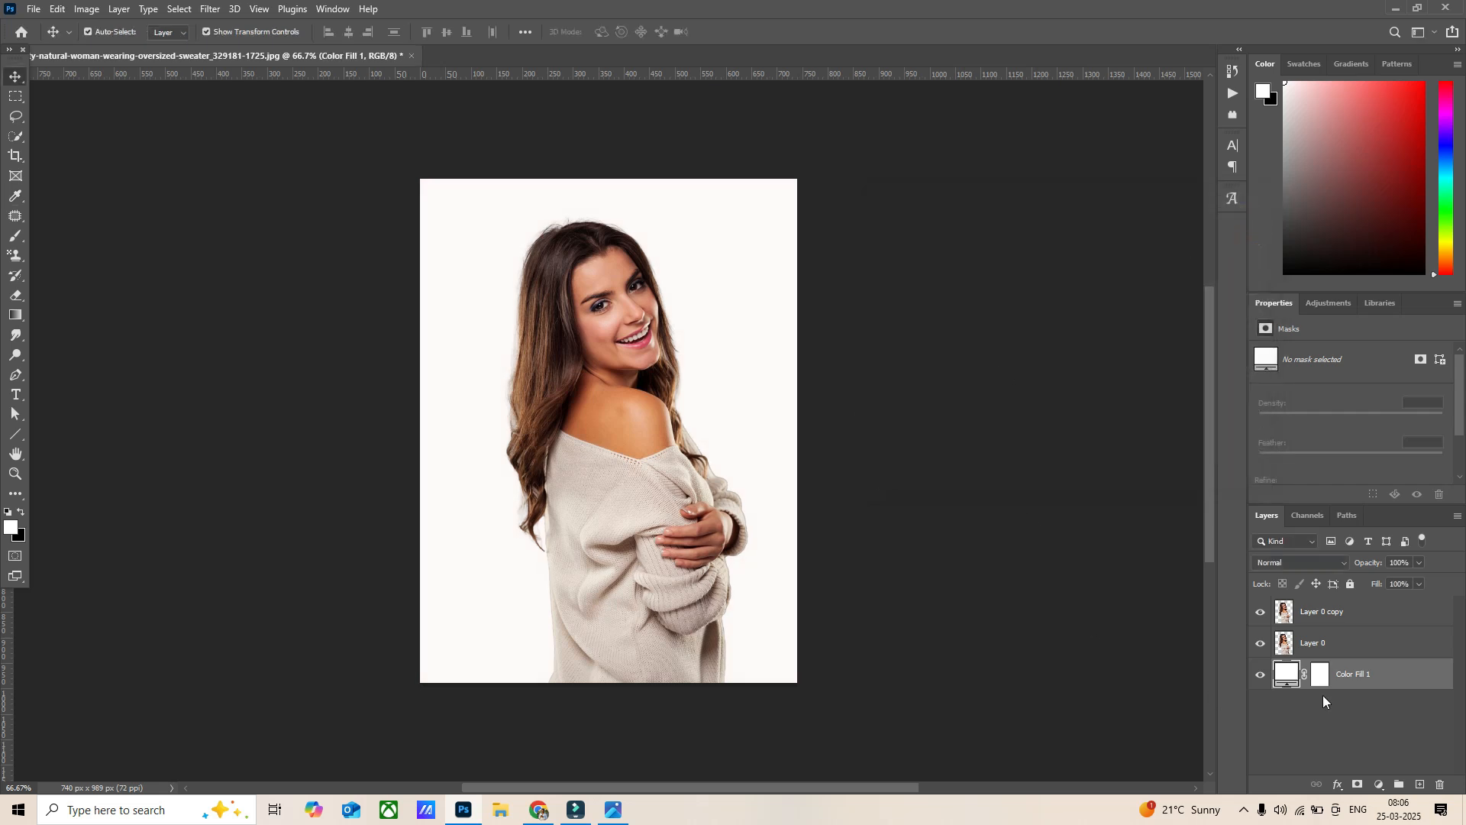
Hide Layer 0 and open Layer 0 copy in the Liquify filter with brush size 150 and density 32.
click(1262, 646)
click(1340, 614)
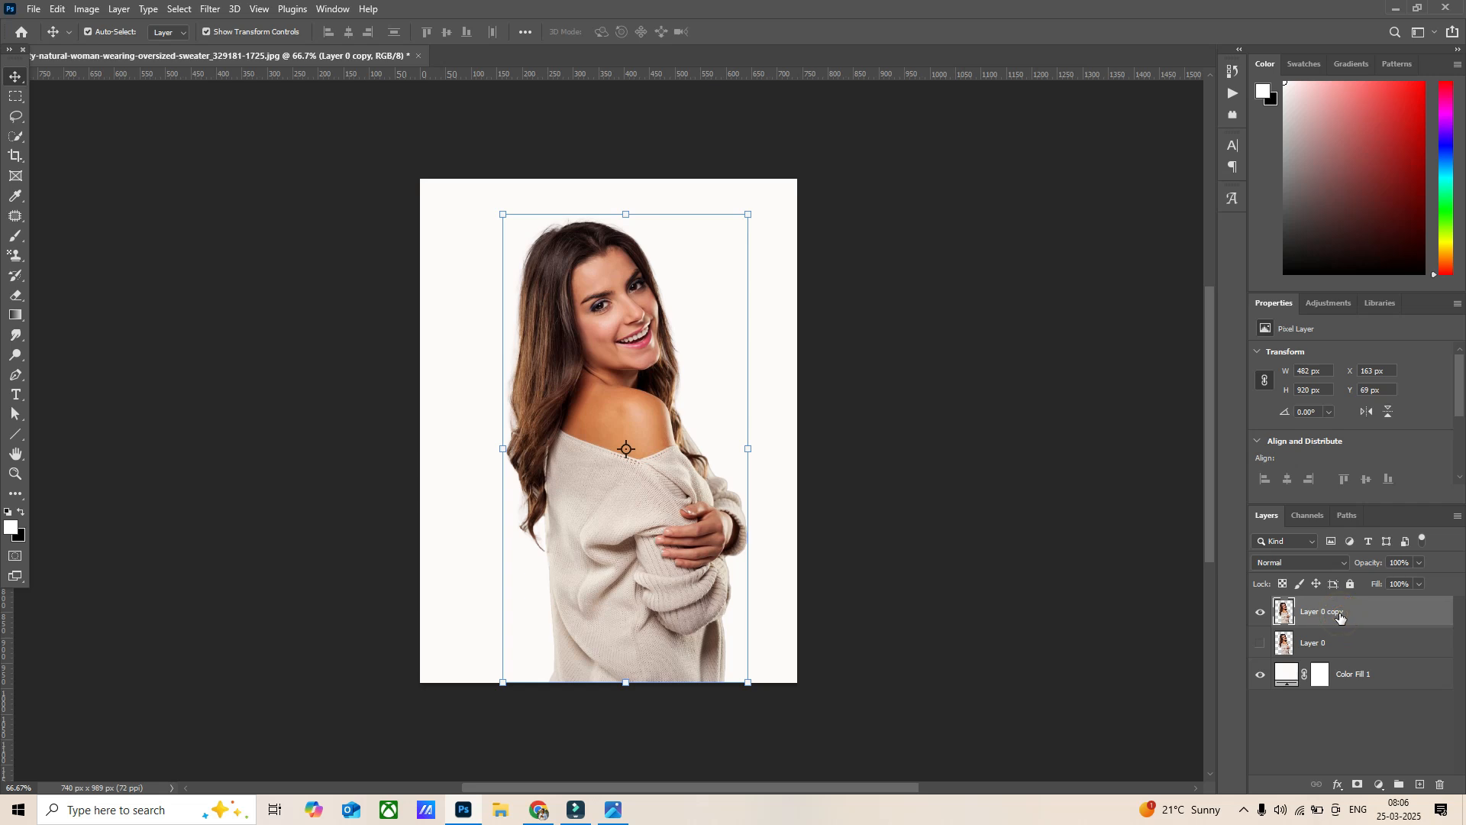
click(211, 9)
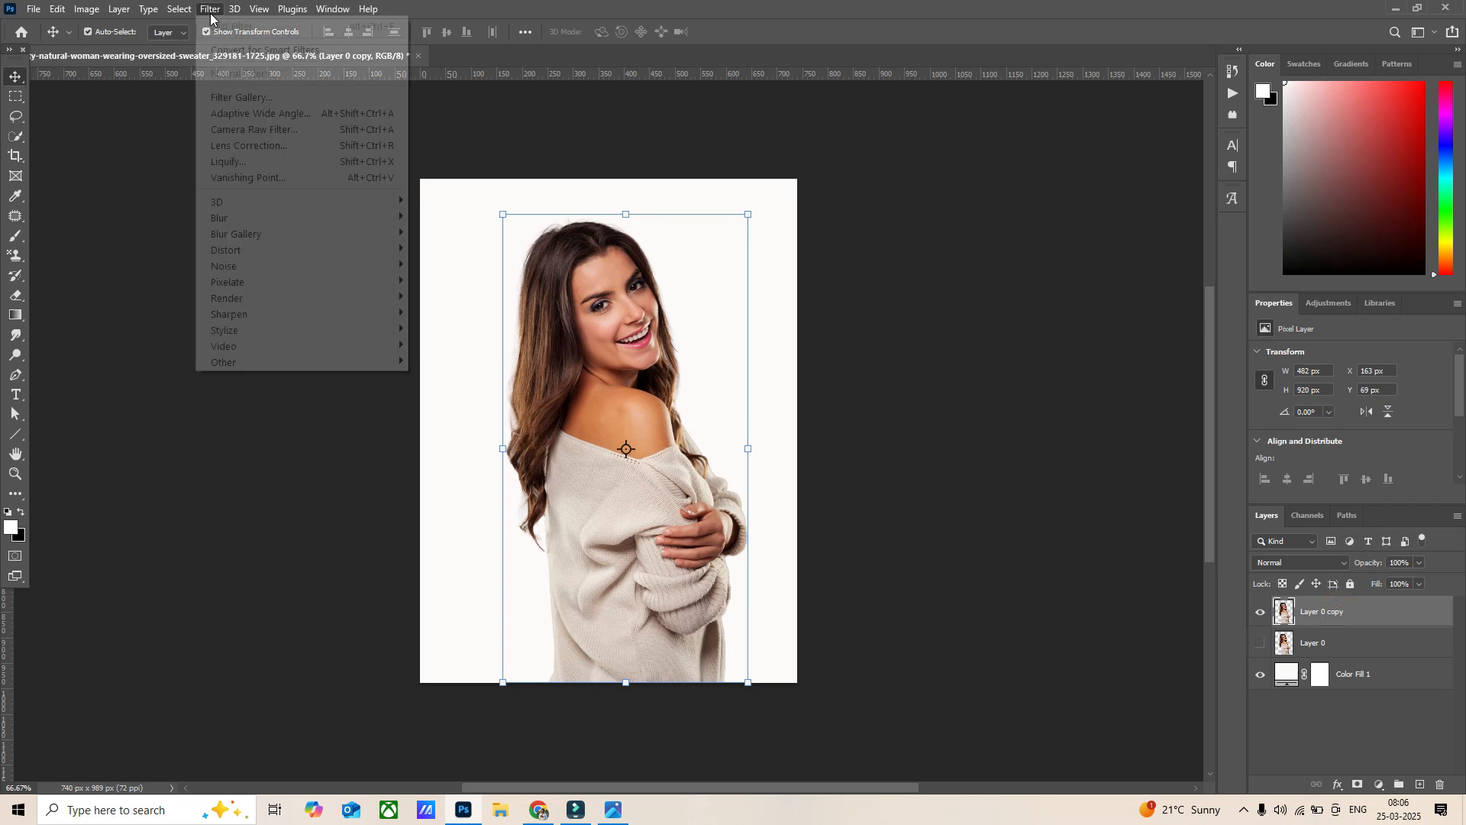
click(240, 162)
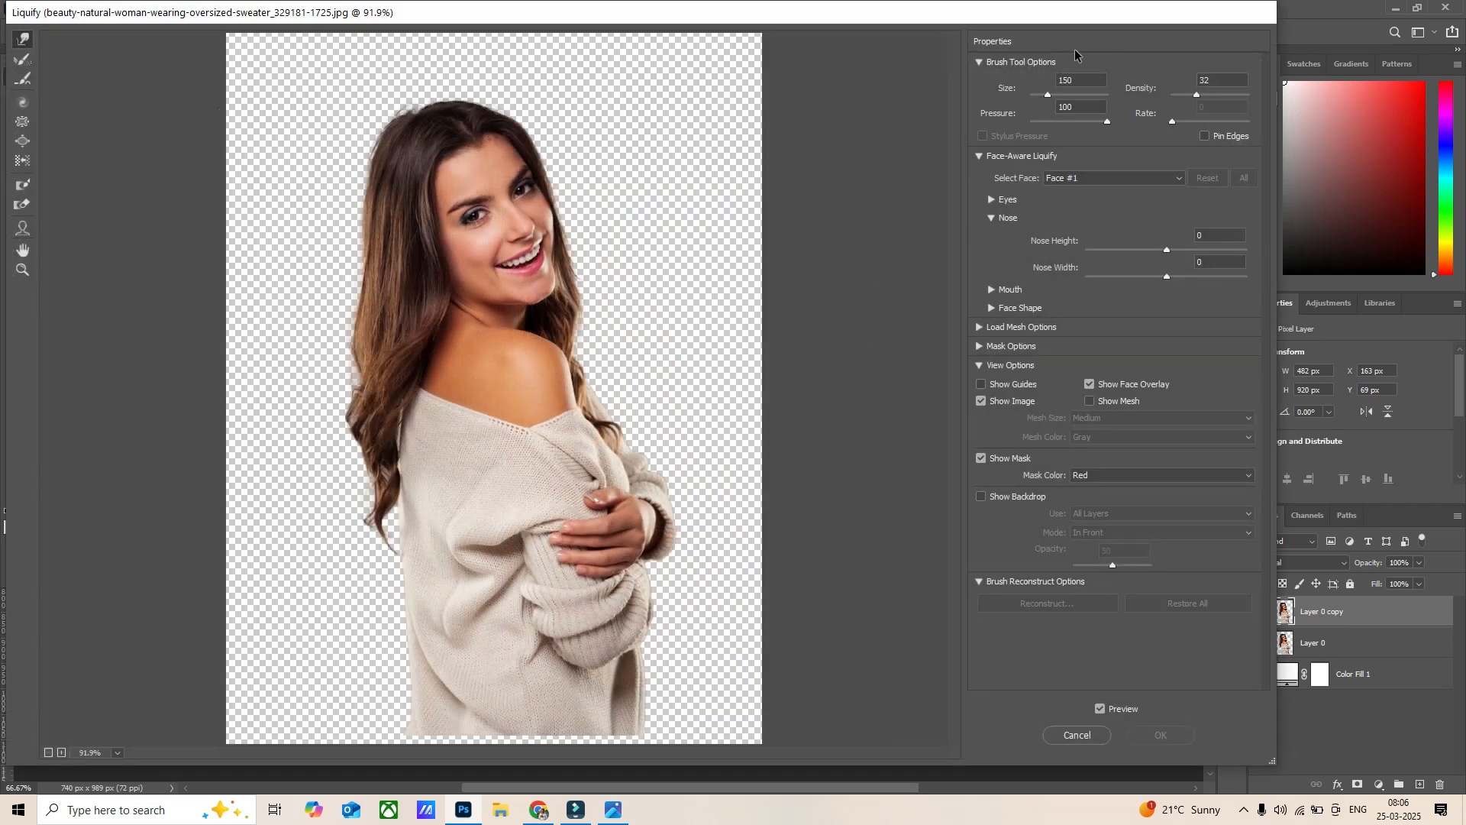
click(1082, 77)
click(1215, 80)
click(1219, 80)
Warp the woman's hair and sweater back outward in waves to the canvas's left edge and apply the Liquify filter.
mouse_move(359, 164)
mouse_down()
mouse_move(255, 160)
mouse_move(307, 154)
mouse_move(272, 152)
mouse_move(284, 148)
mouse_move(345, 160)
mouse_move(255, 185)
mouse_move(278, 250)
mouse_move(237, 233)
mouse_move(263, 321)
mouse_move(324, 296)
mouse_move(282, 320)
mouse_move(318, 362)
mouse_move(360, 373)
mouse_move(253, 386)
mouse_move(354, 415)
mouse_move(254, 412)
mouse_move(354, 376)
mouse_move(296, 403)
mouse_move(369, 461)
mouse_move(296, 502)
mouse_move(306, 533)
mouse_move(356, 514)
mouse_move(367, 537)
mouse_move(304, 549)
mouse_move(395, 536)
mouse_move(285, 571)
mouse_move(364, 580)
mouse_move(292, 621)
mouse_move(302, 638)
mouse_move(231, 621)
mouse_move(279, 601)
mouse_move(313, 657)
mouse_move(226, 686)
mouse_move(360, 665)
mouse_move(281, 662)
mouse_move(410, 662)
mouse_move(340, 719)
mouse_move(444, 719)
mouse_move(244, 721)
mouse_move(387, 710)
mouse_move(248, 718)
mouse_move(339, 689)
mouse_move(282, 712)
mouse_move(399, 719)
mouse_move(349, 639)
mouse_move(303, 606)
mouse_move(348, 581)
mouse_move(321, 527)
mouse_move(267, 488)
mouse_move(263, 390)
mouse_move(311, 182)
mouse_up()
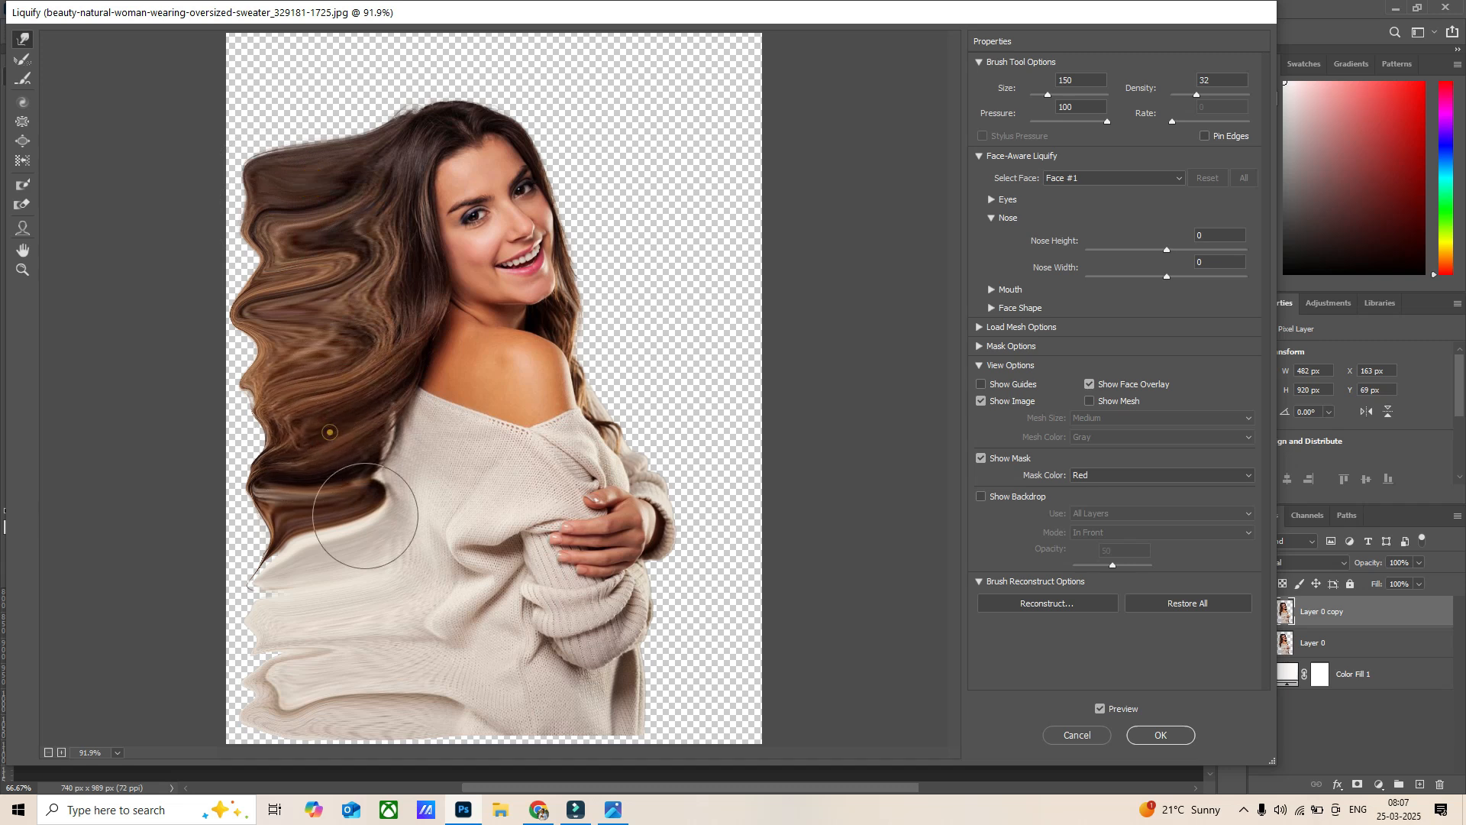
mouse_move(356, 688)
mouse_down()
mouse_move(434, 661)
mouse_move(410, 653)
mouse_move(422, 508)
mouse_move(411, 433)
mouse_up()
drag(406, 346, 383, 356)
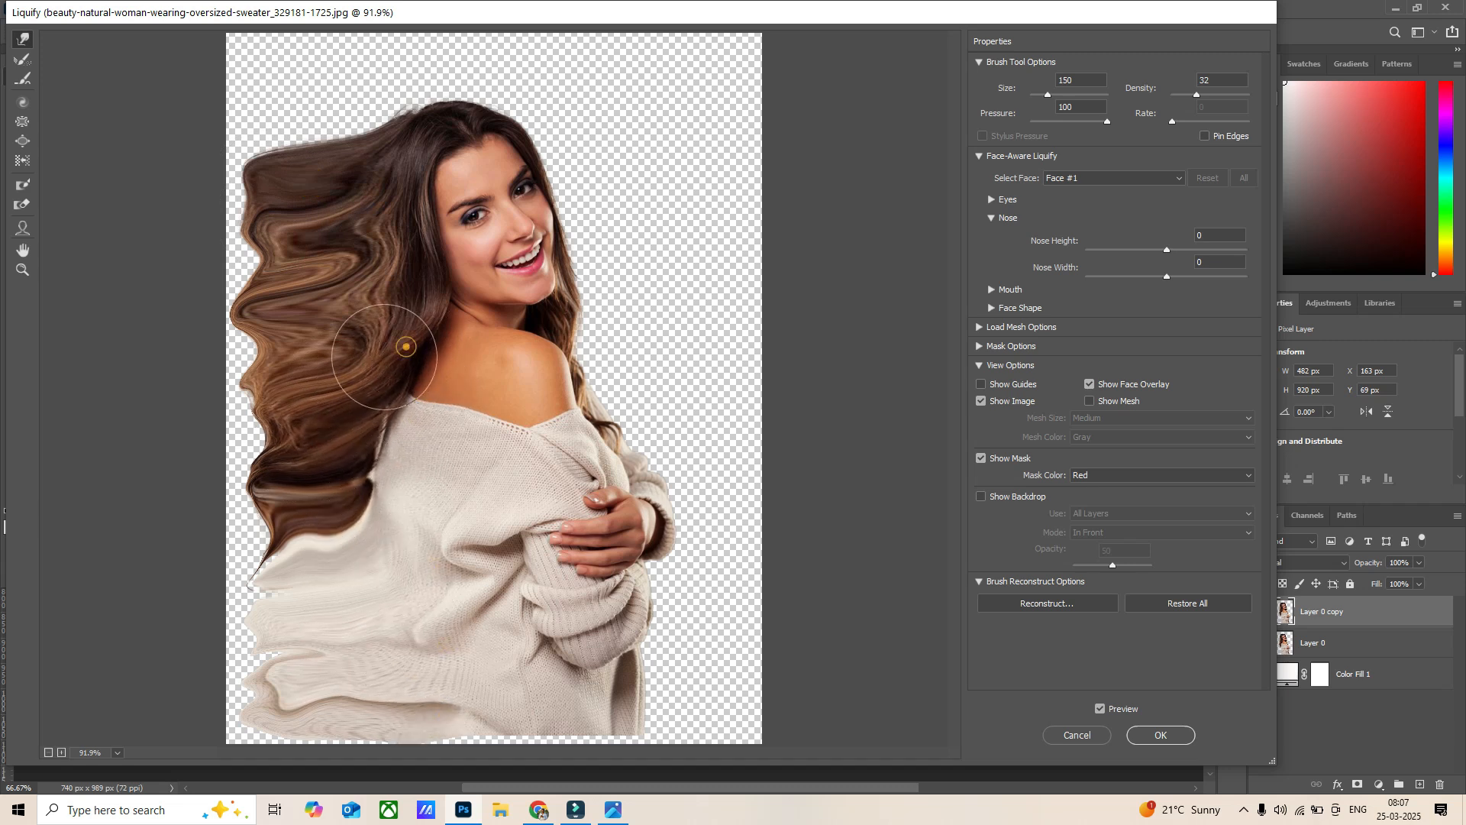
click(1163, 735)
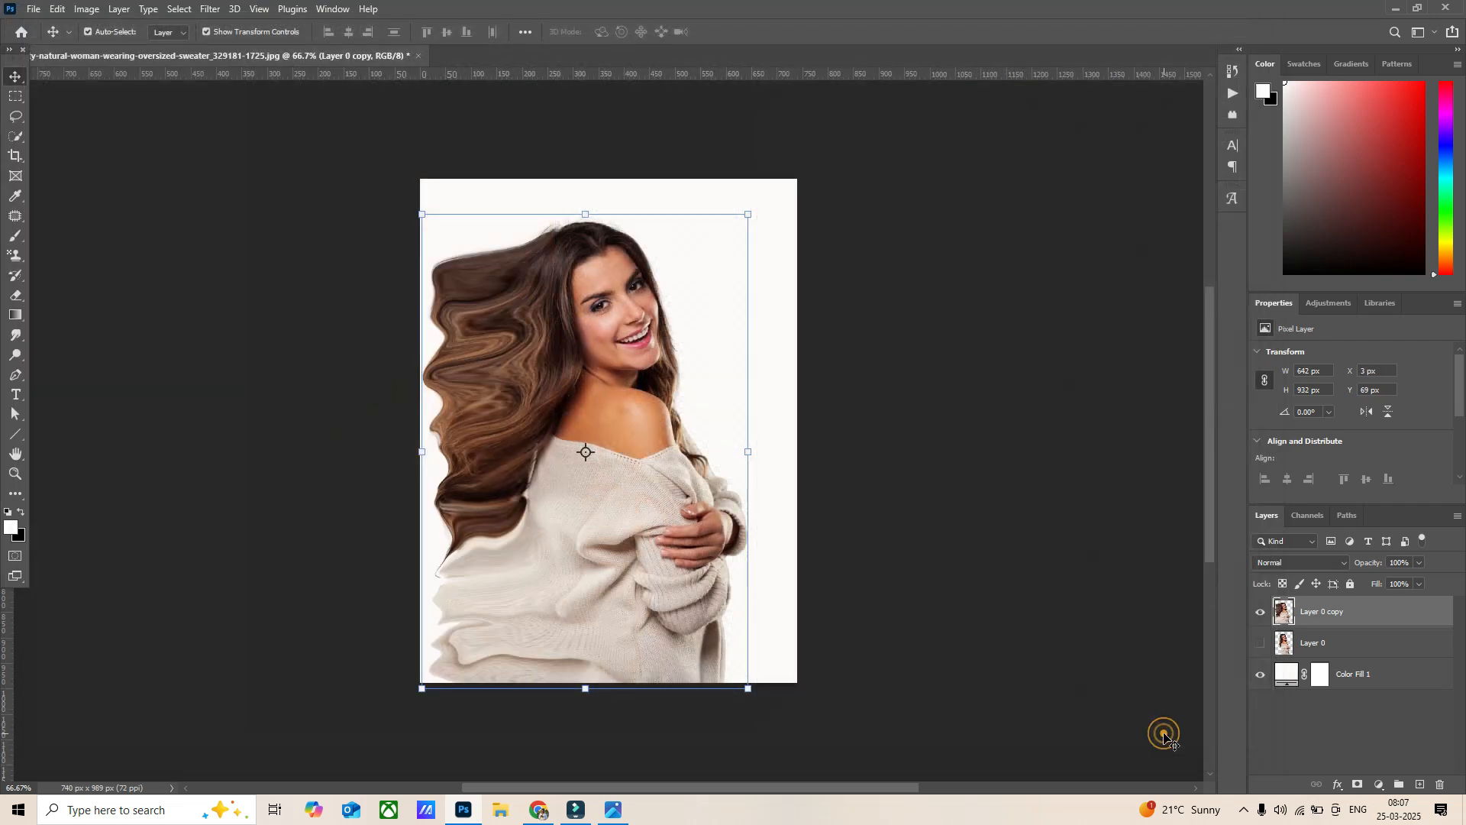
Move the warped copy right to about X 98 px, Y 81 px and give it an inverted, fully black layer mask.
drag(636, 566, 684, 570)
click(945, 555)
click(636, 504)
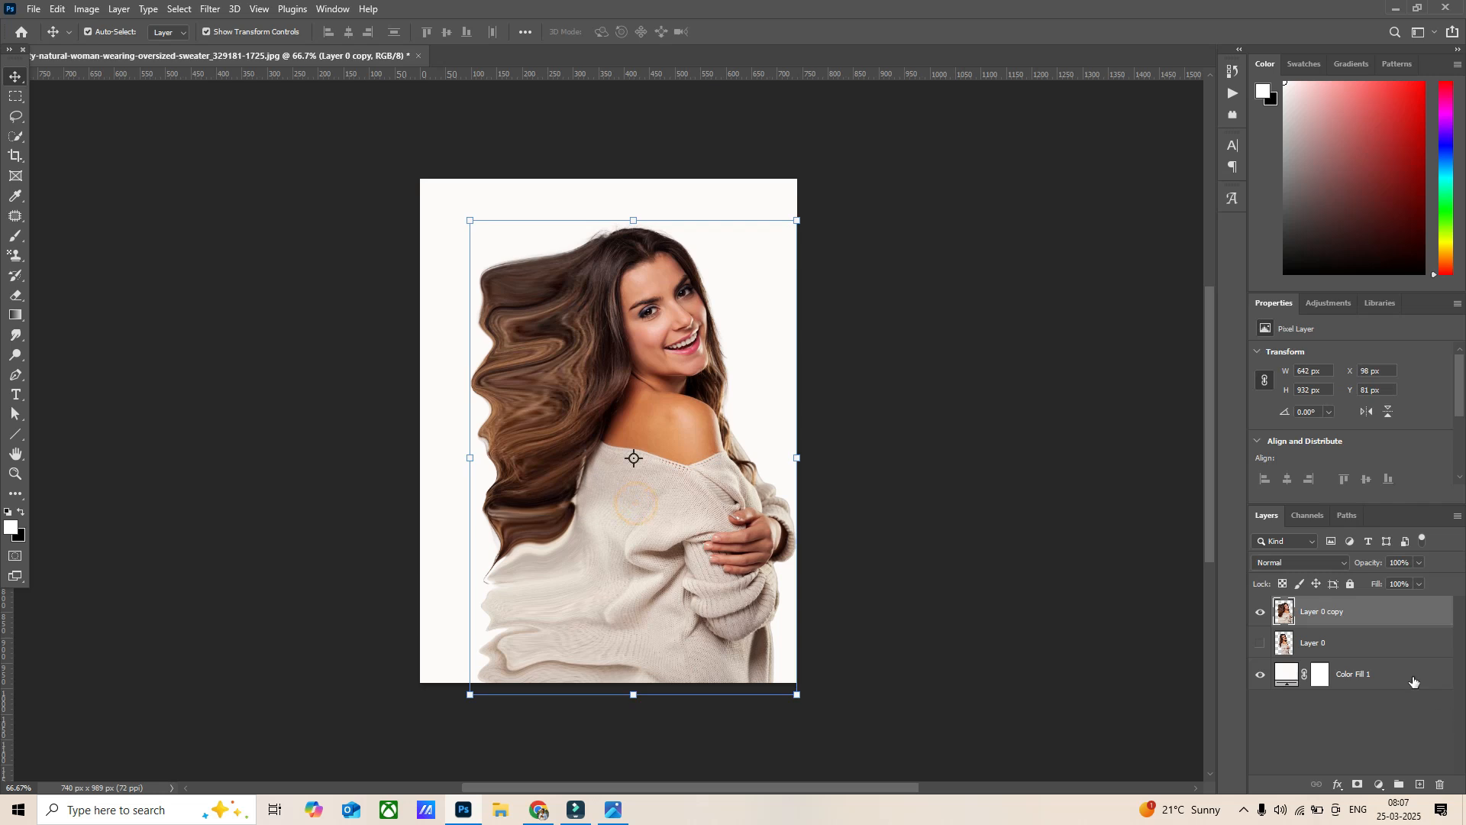
click(1359, 785)
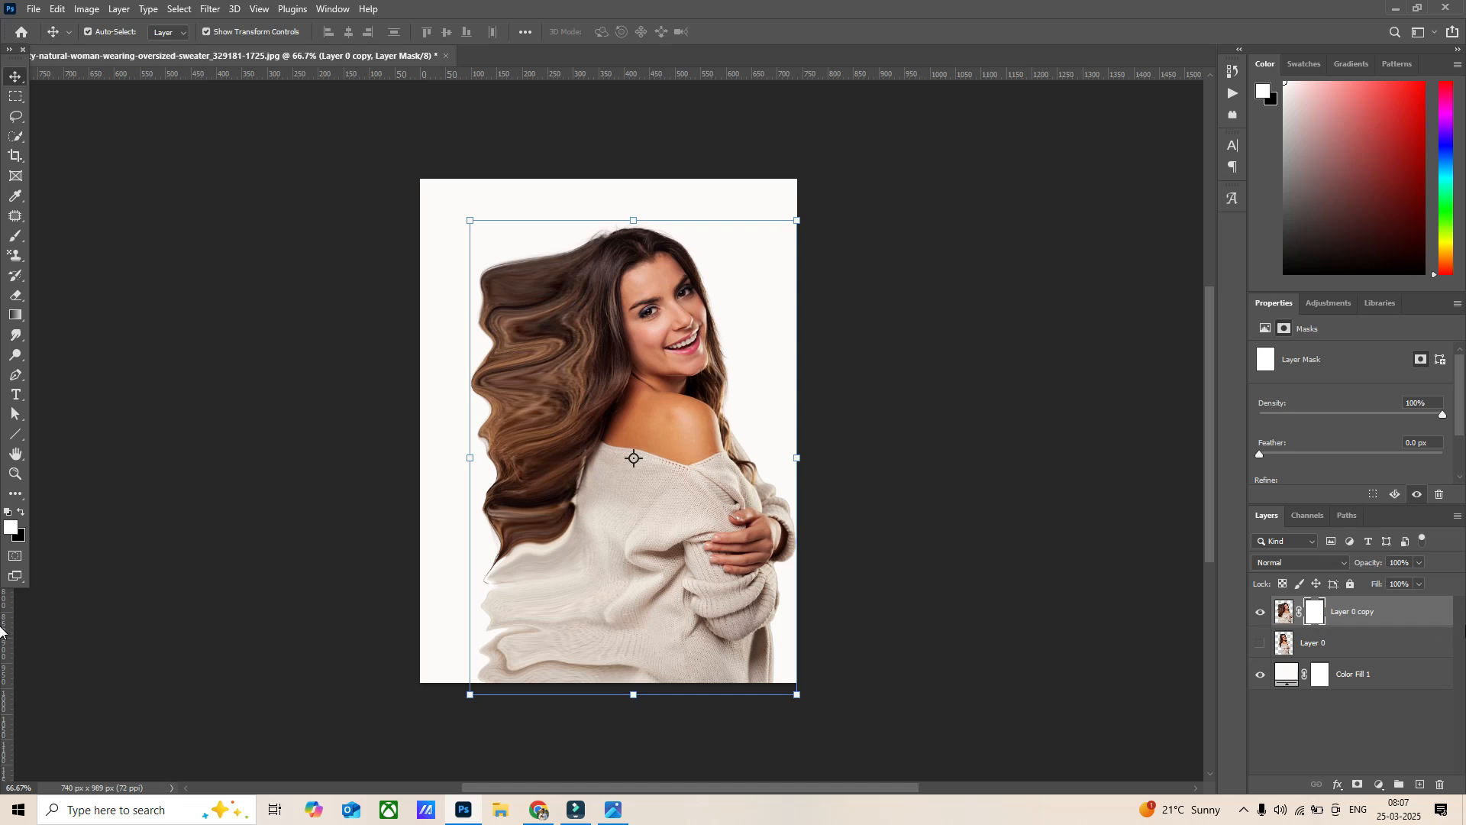
key(ctrl+i)
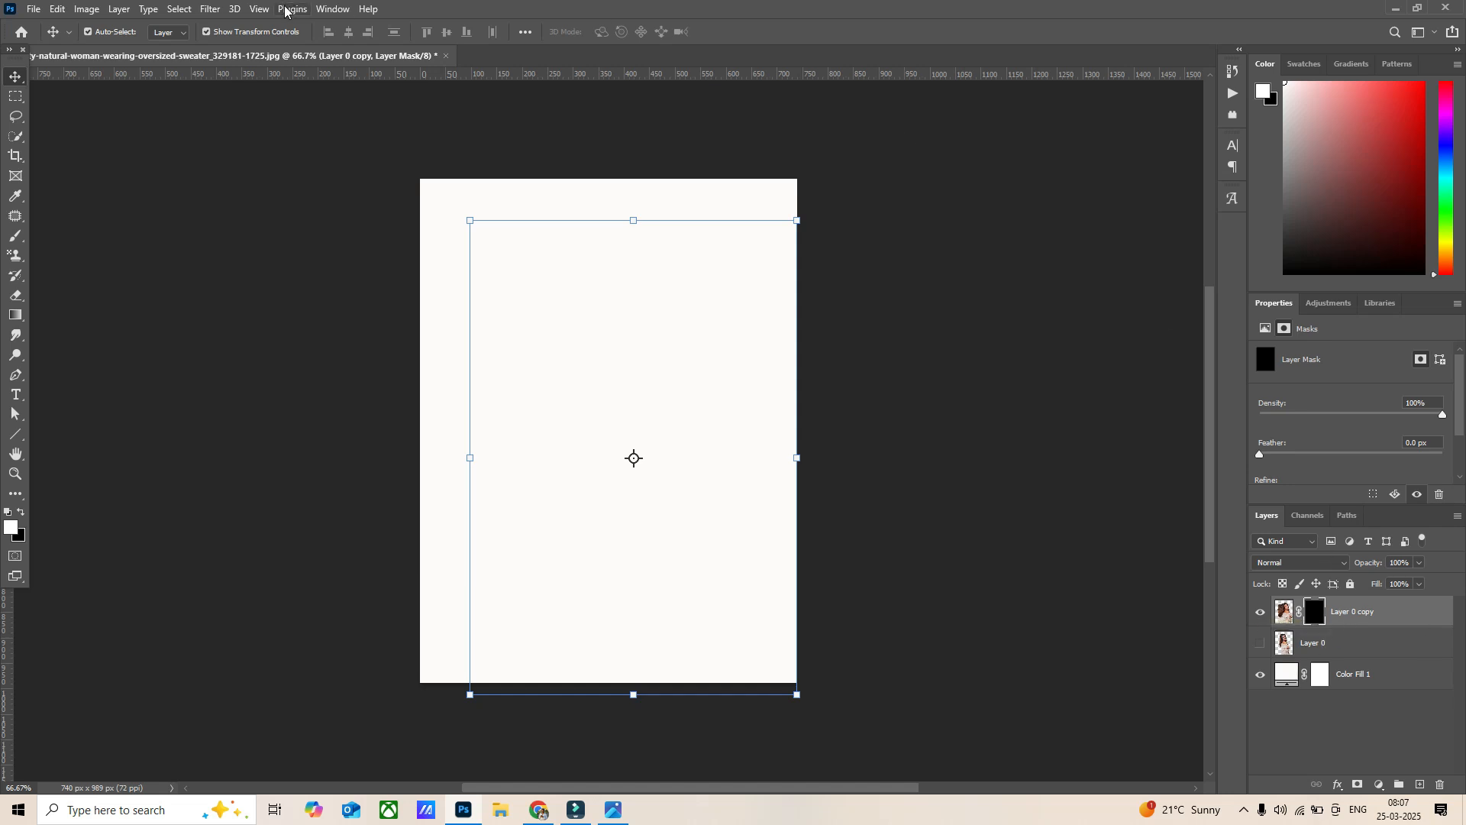
Choose Kyle's Supreme Spatter & Texture brush from the Special Effects Brushes for the Brush tool and set the size to 152 px.
click(15, 236)
click(68, 33)
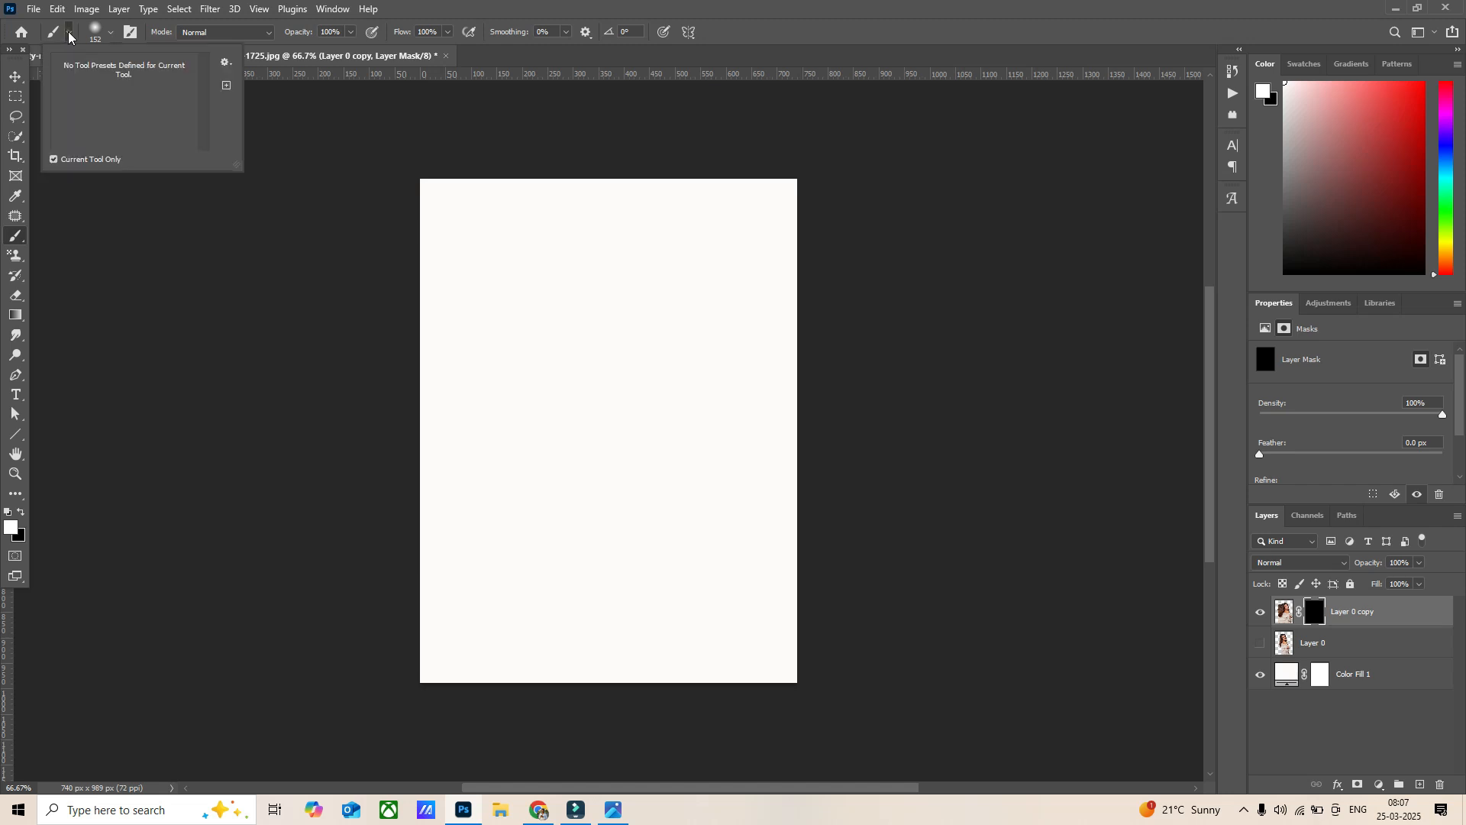
click(108, 33)
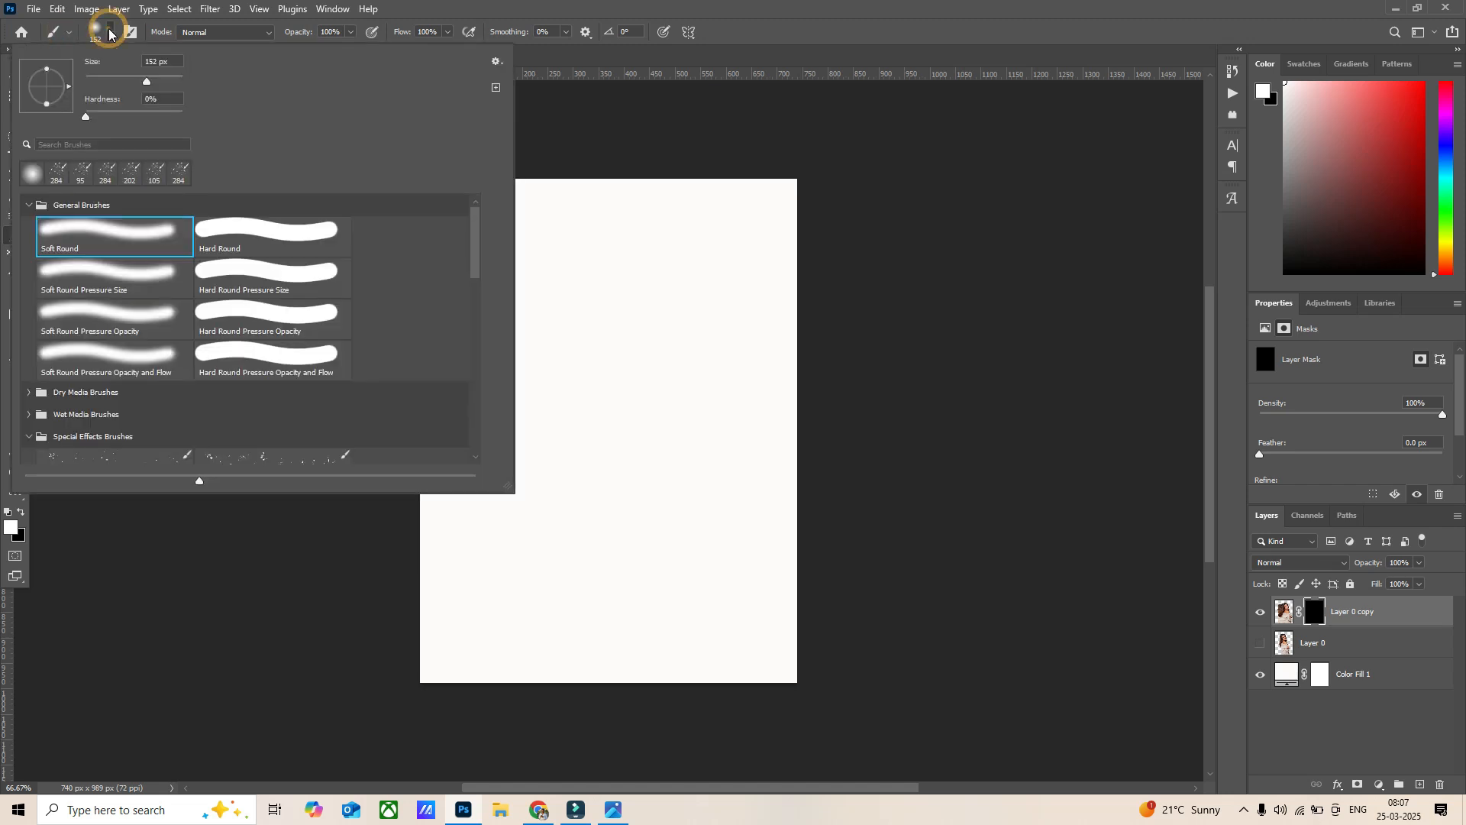
click(27, 206)
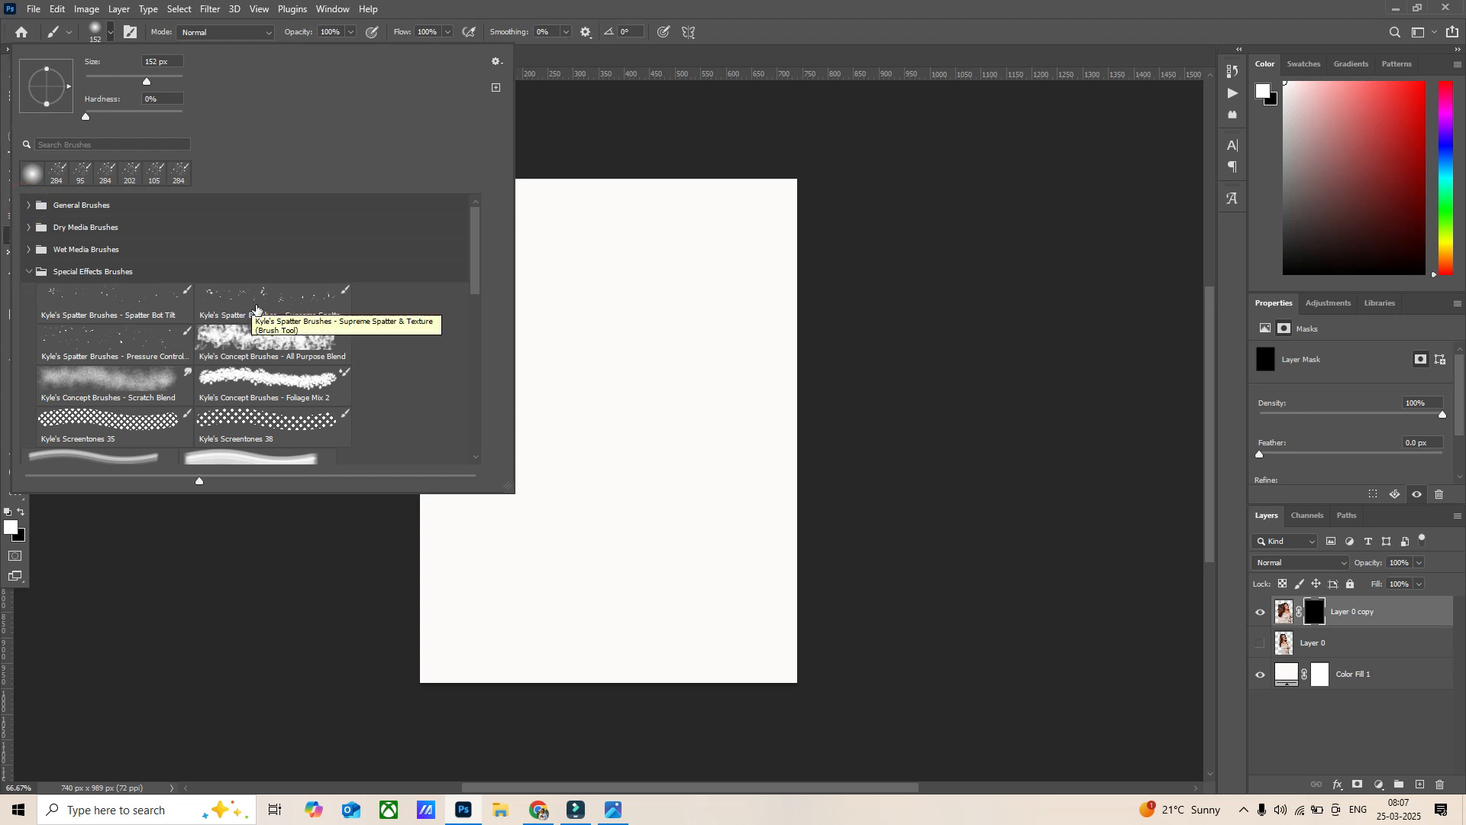
click(256, 309)
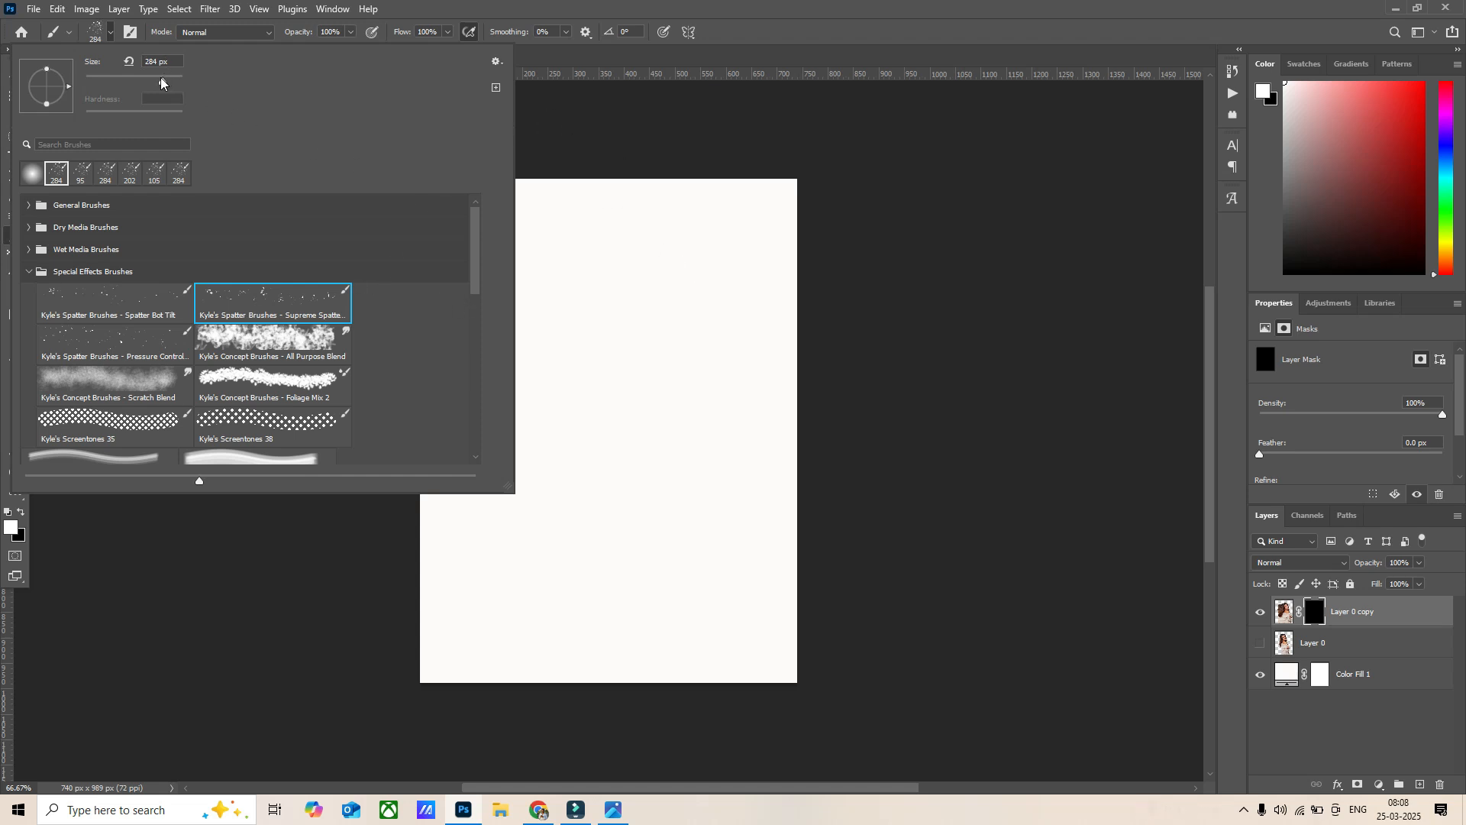
drag(159, 81, 144, 77)
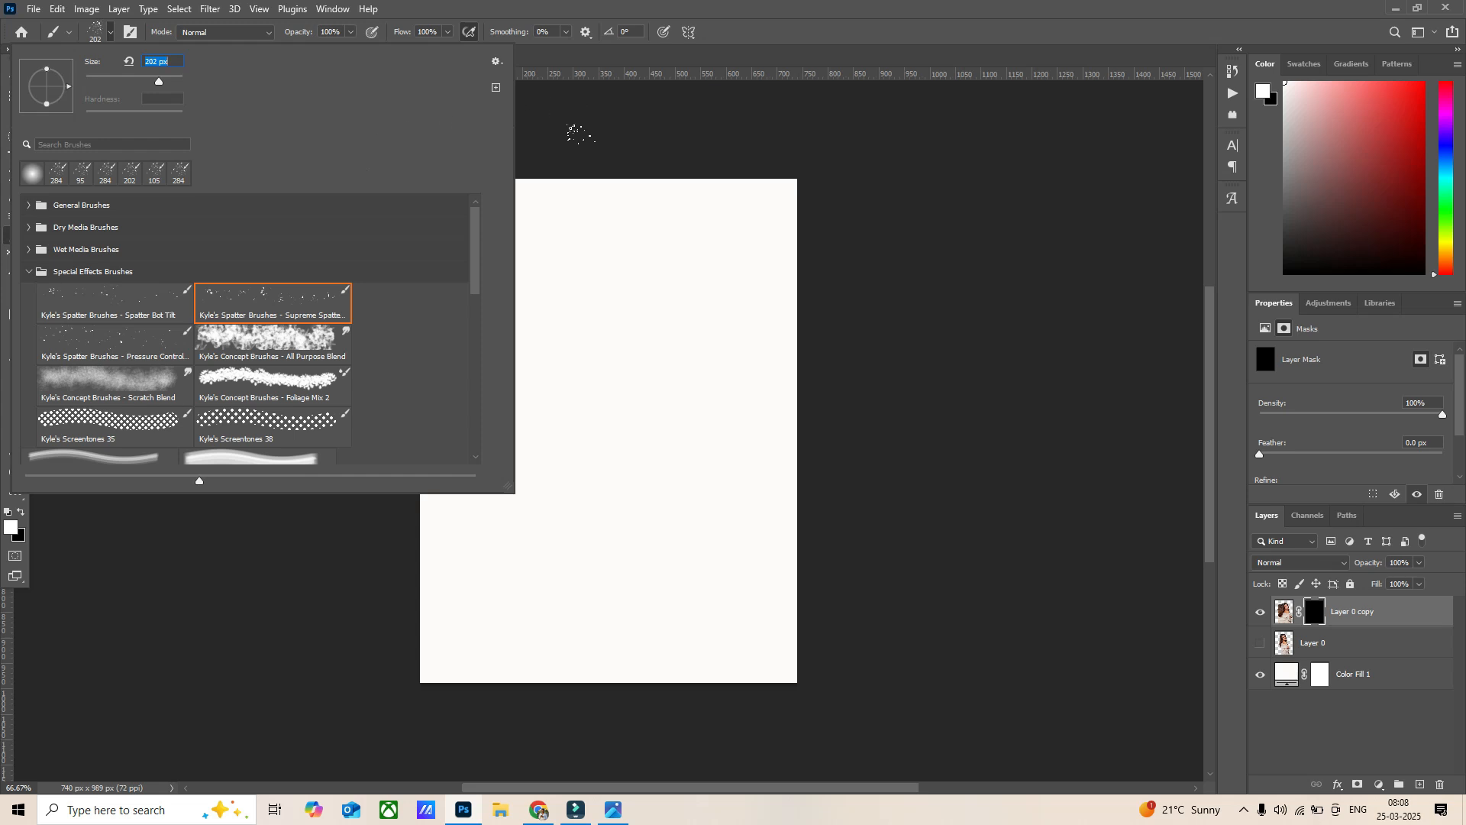
text(152)
key(Return)
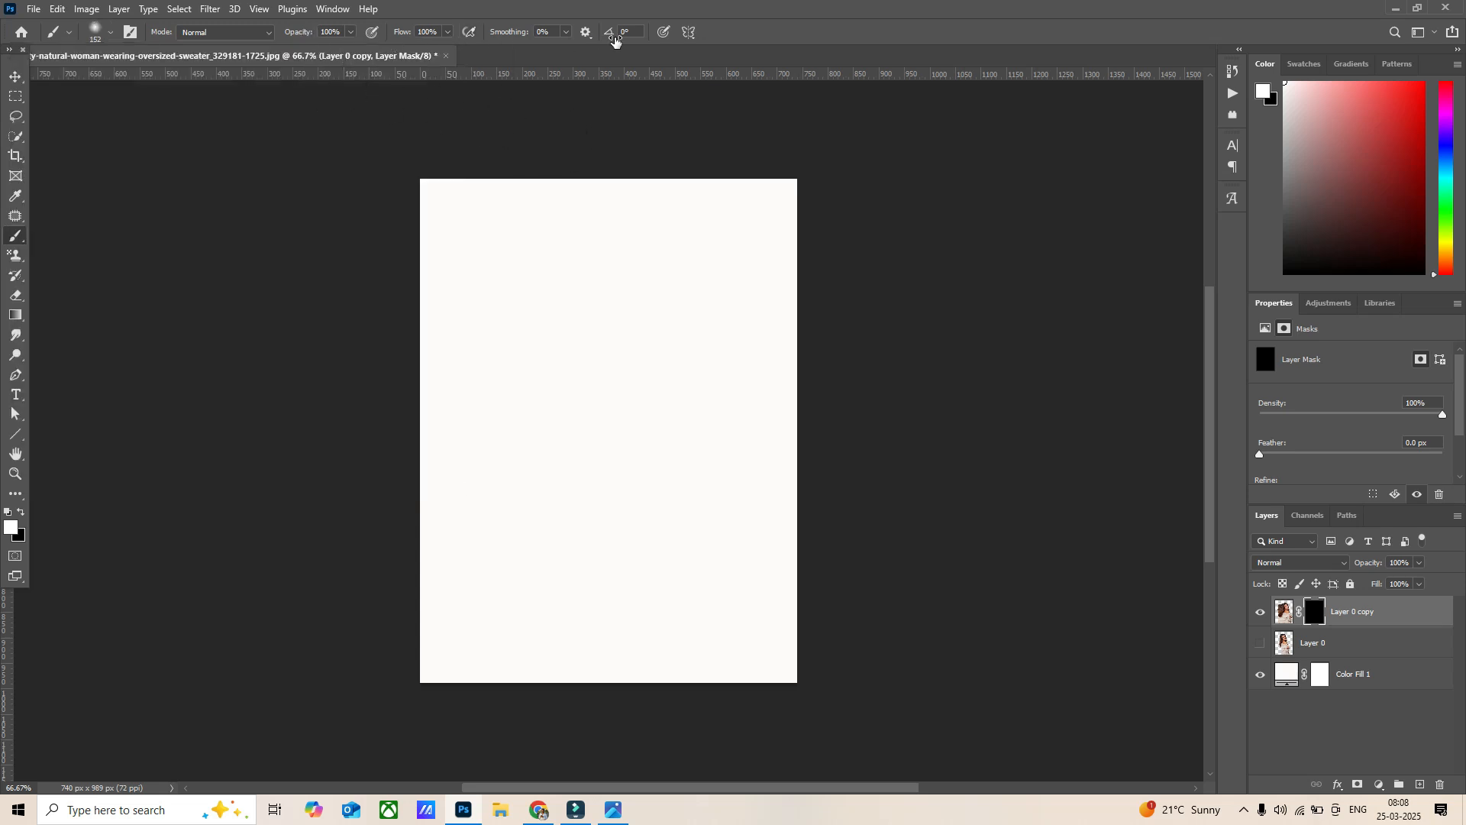
Select Kyle's Supreme Spatter & Texture brush for the Brush tool and set its size to 180 px.
click(13, 528)
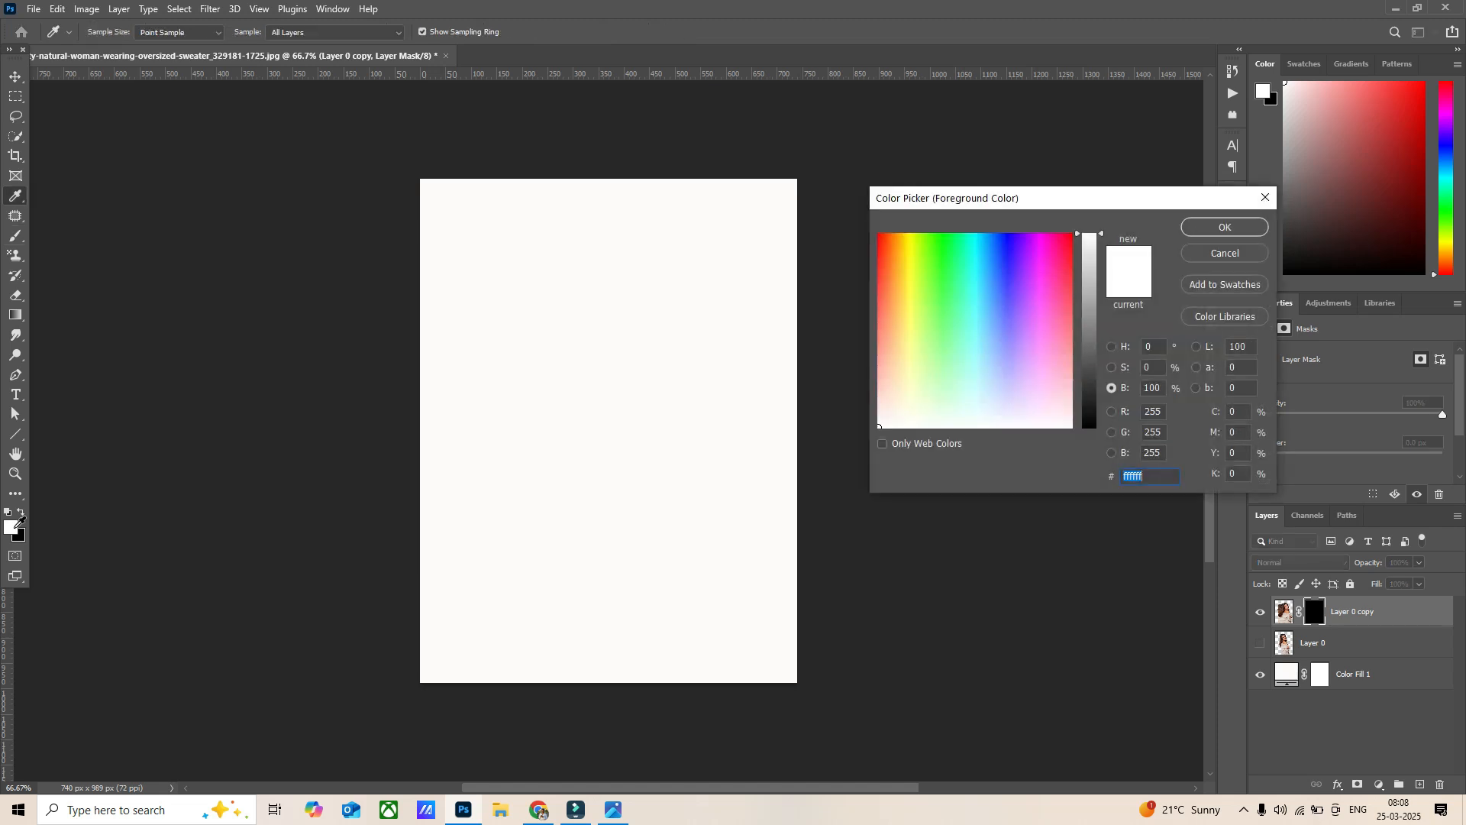
click(1207, 254)
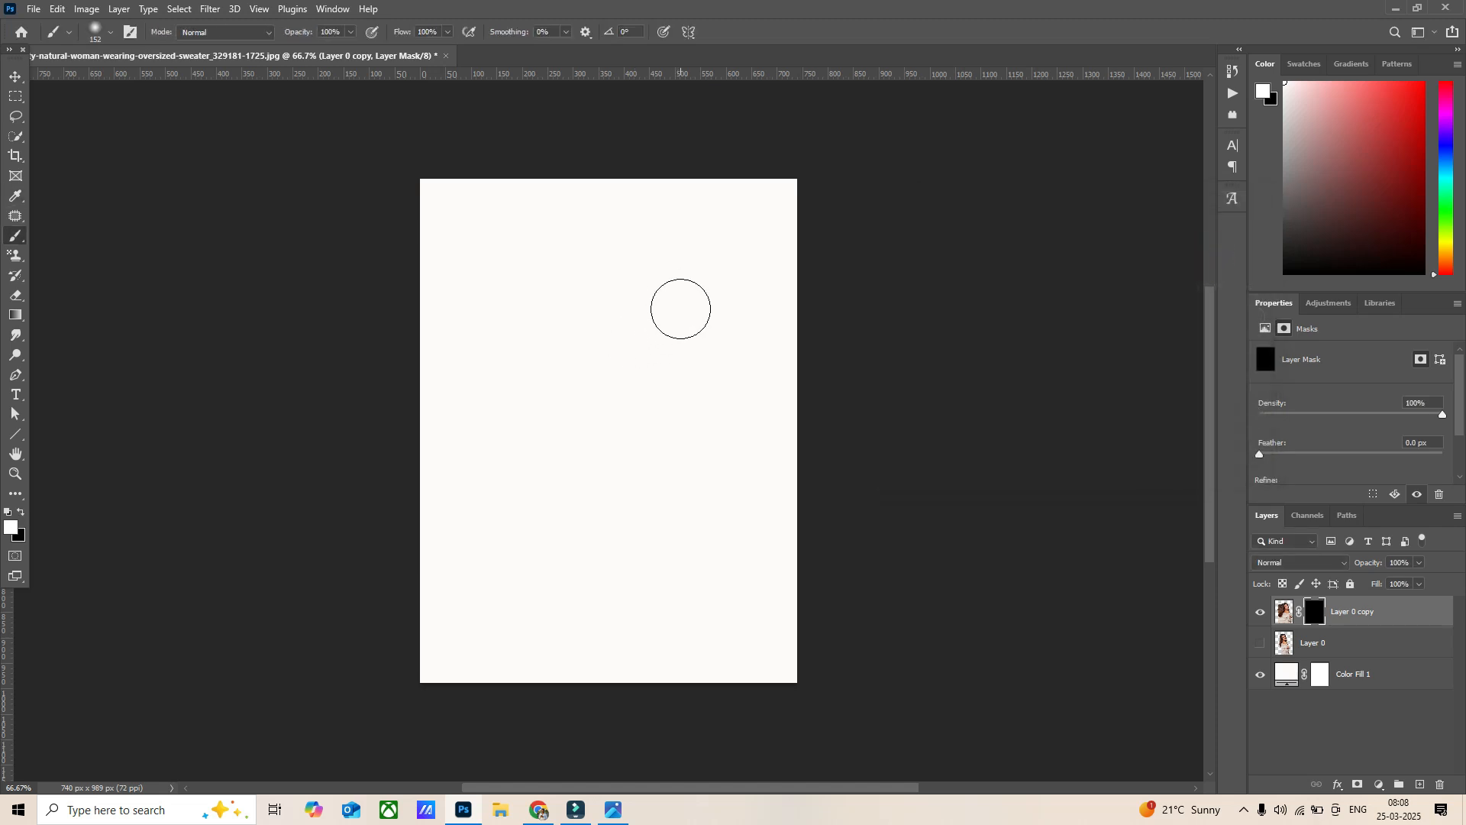
click(112, 33)
click(260, 299)
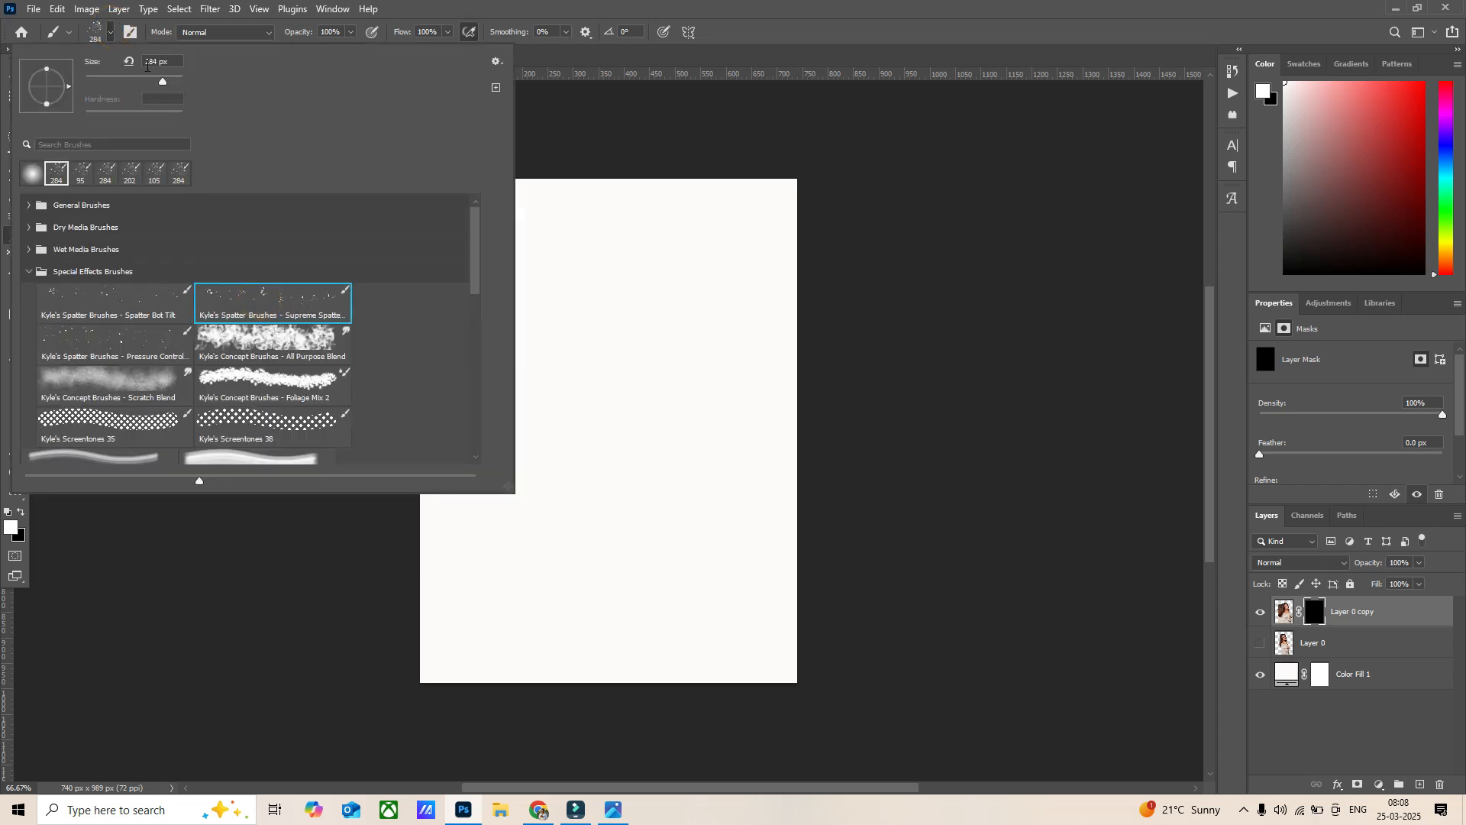
drag(157, 53, 144, 59)
text(180)
key(Return)
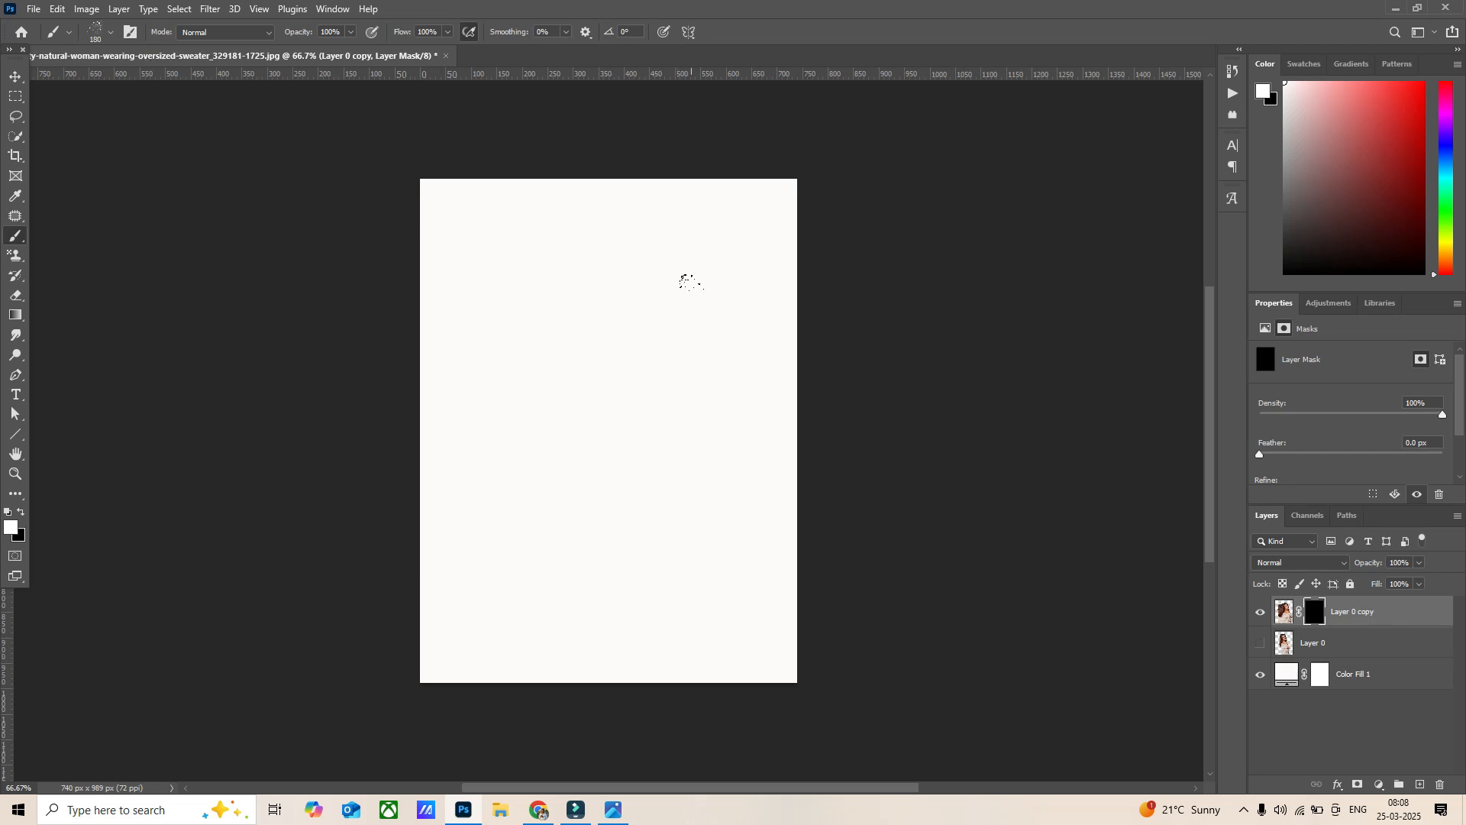
Paint white on the Layer 0 copy mask to reveal the woman, leaving a spattered edge along her hair and back.
mouse_move(671, 273)
mouse_down()
mouse_move(669, 353)
mouse_move(668, 269)
mouse_move(706, 386)
mouse_move(703, 334)
mouse_move(719, 319)
mouse_move(737, 346)
mouse_move(714, 269)
mouse_move(736, 308)
mouse_move(728, 354)
mouse_move(702, 345)
mouse_move(715, 321)
mouse_move(722, 360)
mouse_move(703, 356)
mouse_move(681, 305)
mouse_move(668, 338)
mouse_move(711, 440)
mouse_move(719, 409)
mouse_move(742, 662)
mouse_move(765, 621)
mouse_move(761, 656)
mouse_move(742, 664)
mouse_move(732, 601)
mouse_move(709, 576)
mouse_move(678, 667)
mouse_move(663, 660)
mouse_move(666, 533)
mouse_move(661, 571)
mouse_move(709, 604)
mouse_up()
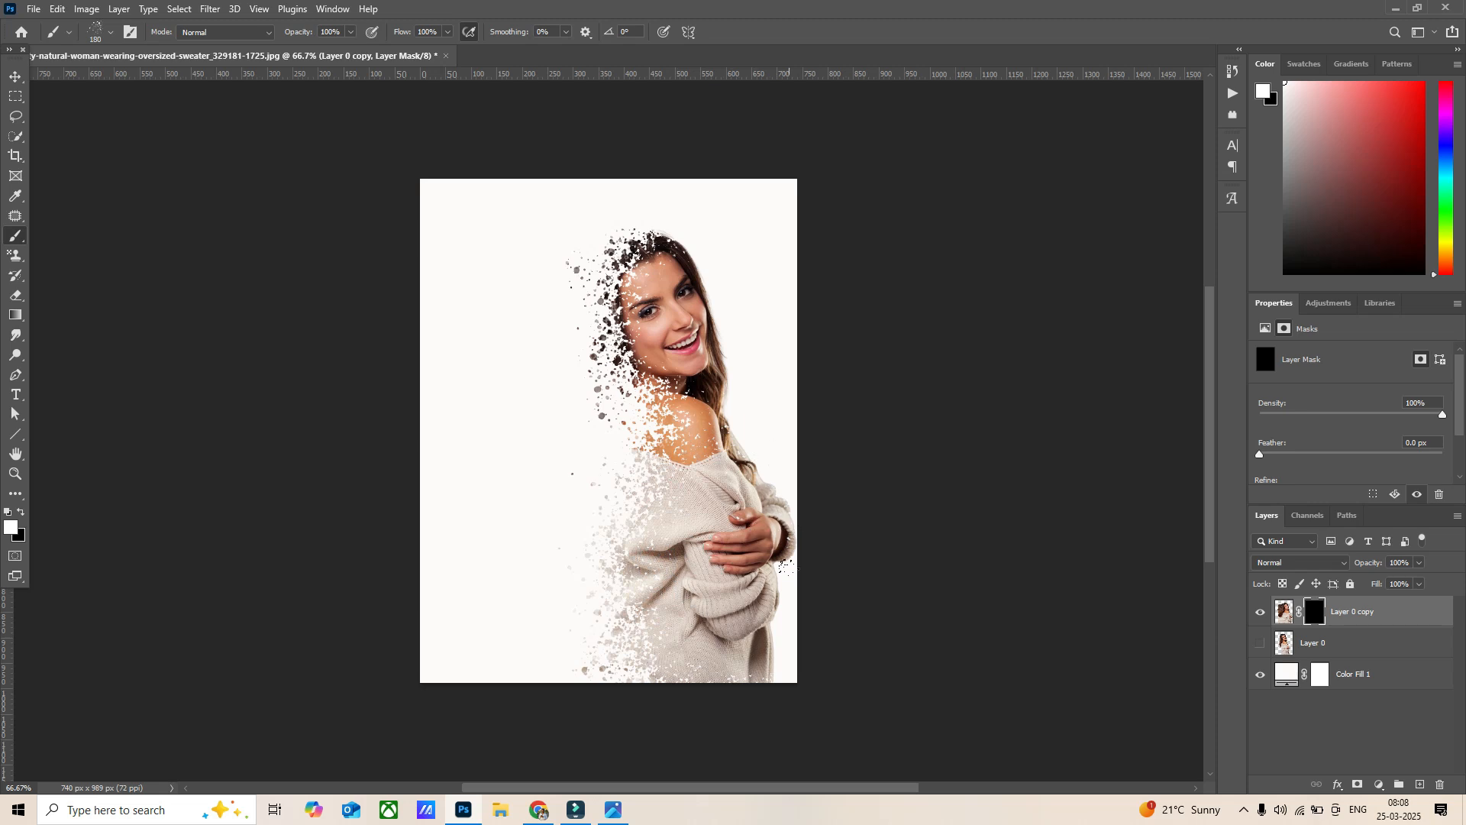
drag(657, 428, 707, 363)
mouse_move(720, 448)
mouse_down()
mouse_move(634, 416)
mouse_move(689, 306)
mouse_move(603, 290)
mouse_move(611, 252)
mouse_move(648, 275)
mouse_move(603, 267)
mouse_move(626, 237)
mouse_move(581, 321)
mouse_move(648, 353)
mouse_move(603, 496)
mouse_move(634, 657)
mouse_move(600, 649)
mouse_move(608, 721)
mouse_move(677, 519)
mouse_move(619, 420)
mouse_move(659, 489)
mouse_move(659, 630)
mouse_move(604, 393)
mouse_move(584, 451)
mouse_up()
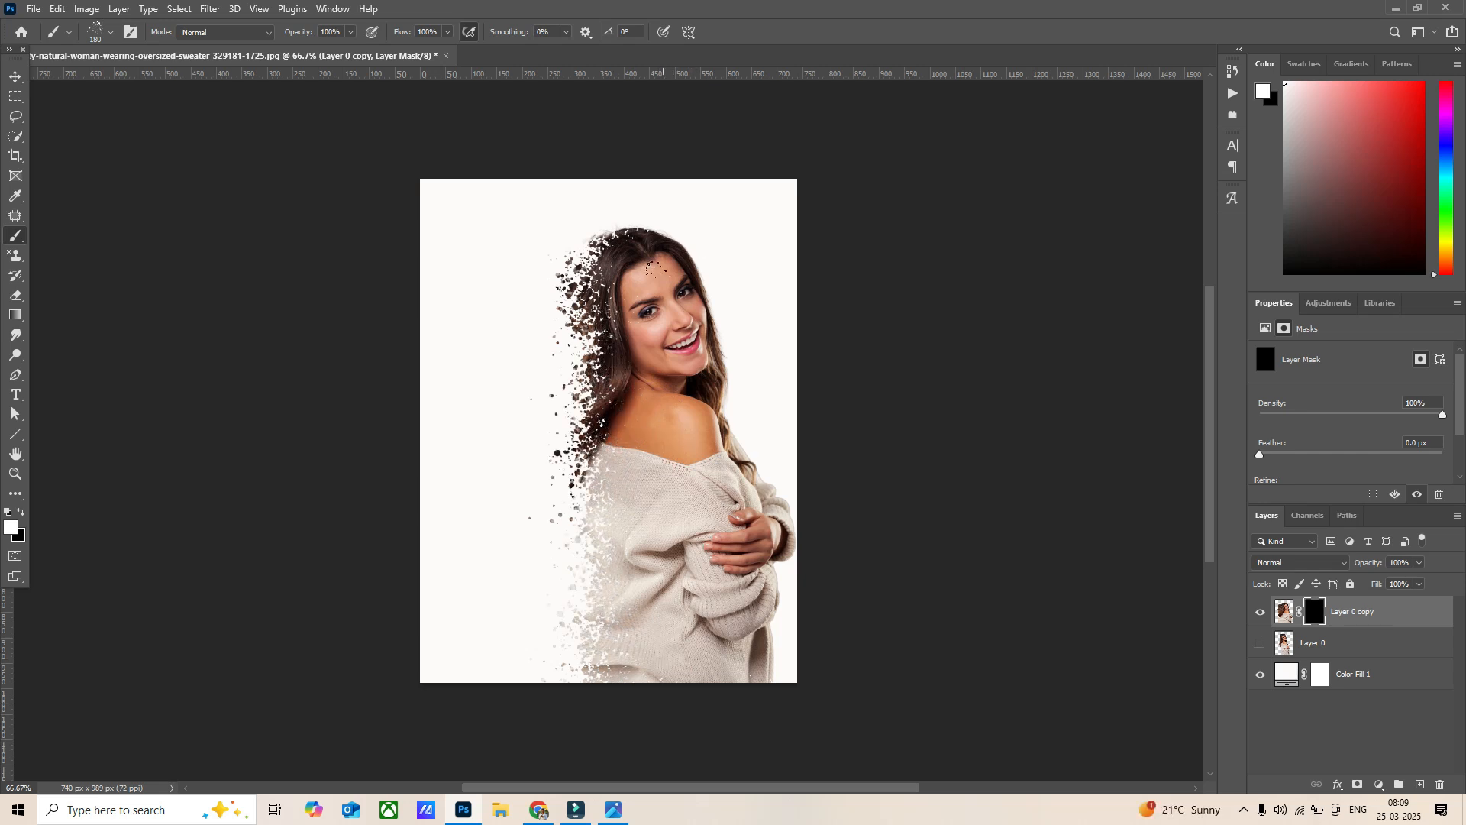
drag(640, 227, 709, 672)
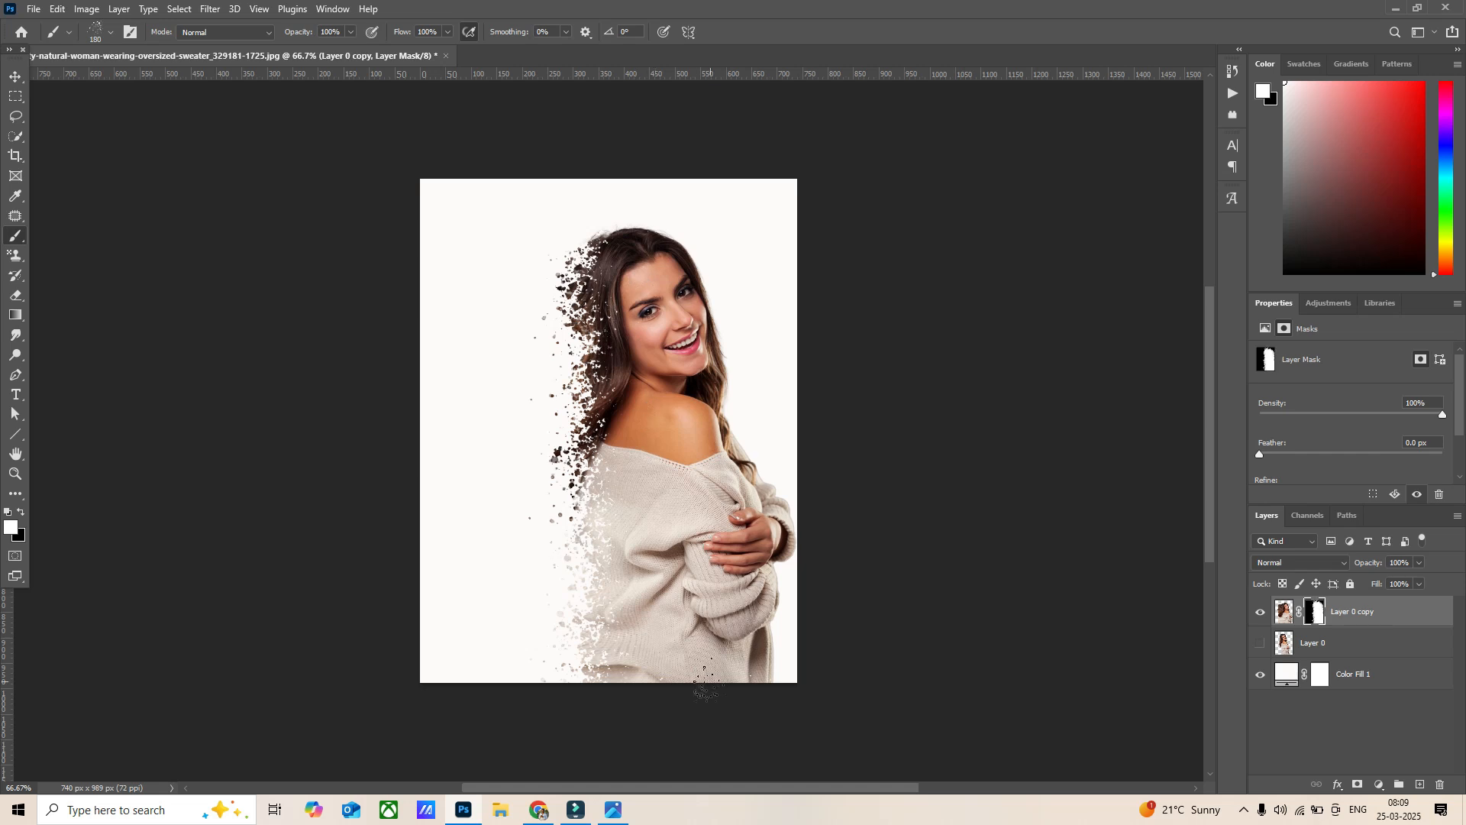
Enlarge the spatter brush to 243 px and paint scattered fragments on the mask behind the woman's hair and sweater.
click(111, 33)
drag(145, 84, 161, 90)
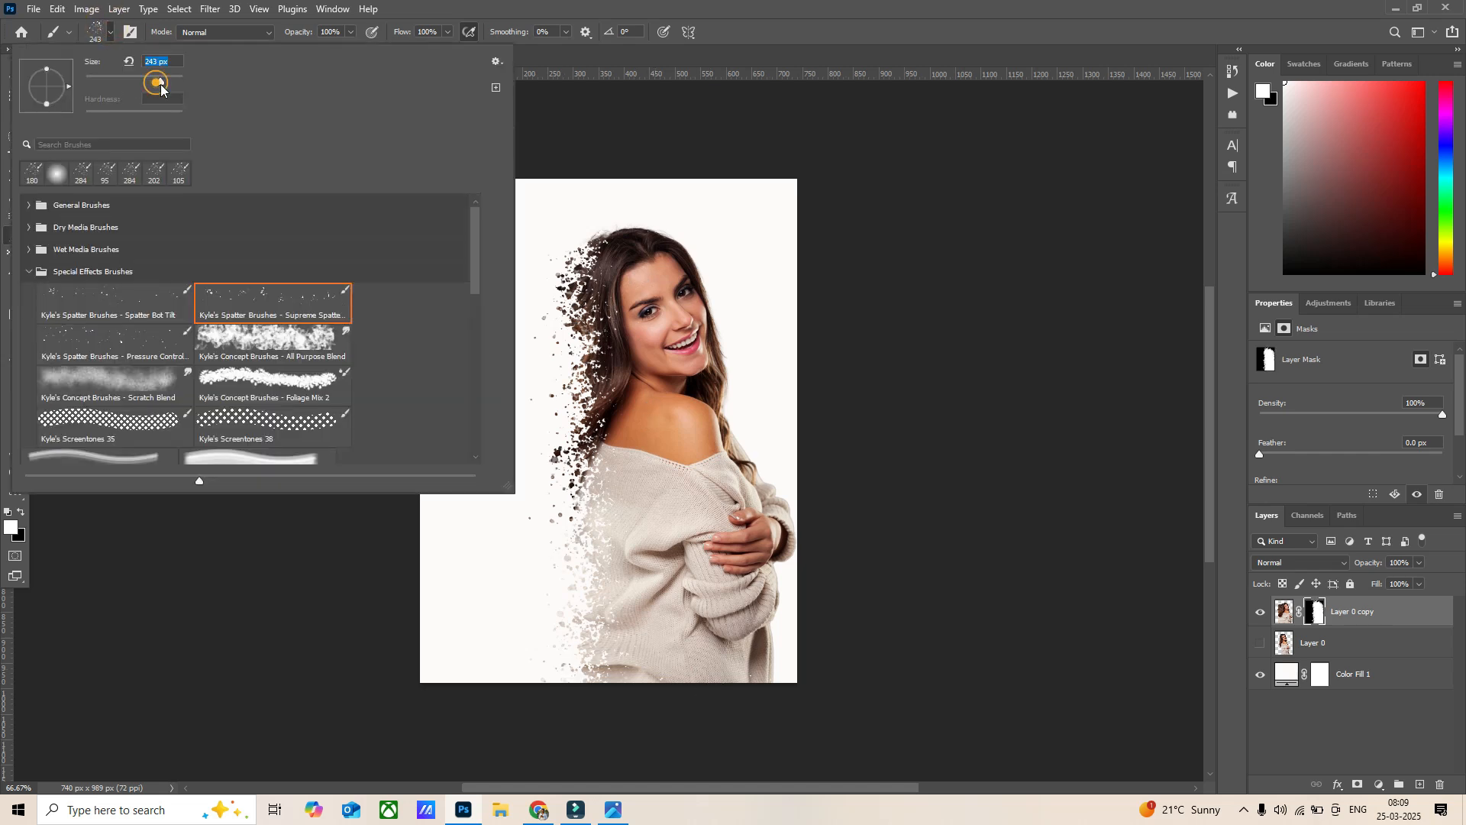
click(566, 334)
mouse_move(566, 335)
mouse_down()
mouse_move(527, 454)
mouse_move(557, 542)
mouse_move(550, 642)
mouse_move(565, 653)
mouse_move(561, 567)
mouse_move(542, 596)
mouse_move(554, 546)
mouse_move(523, 504)
mouse_move(523, 420)
mouse_move(603, 393)
mouse_move(539, 466)
mouse_move(535, 401)
mouse_move(562, 436)
mouse_move(535, 314)
mouse_move(558, 317)
mouse_move(569, 283)
mouse_move(565, 306)
mouse_move(550, 298)
mouse_move(529, 650)
mouse_move(565, 634)
mouse_move(555, 522)
mouse_up()
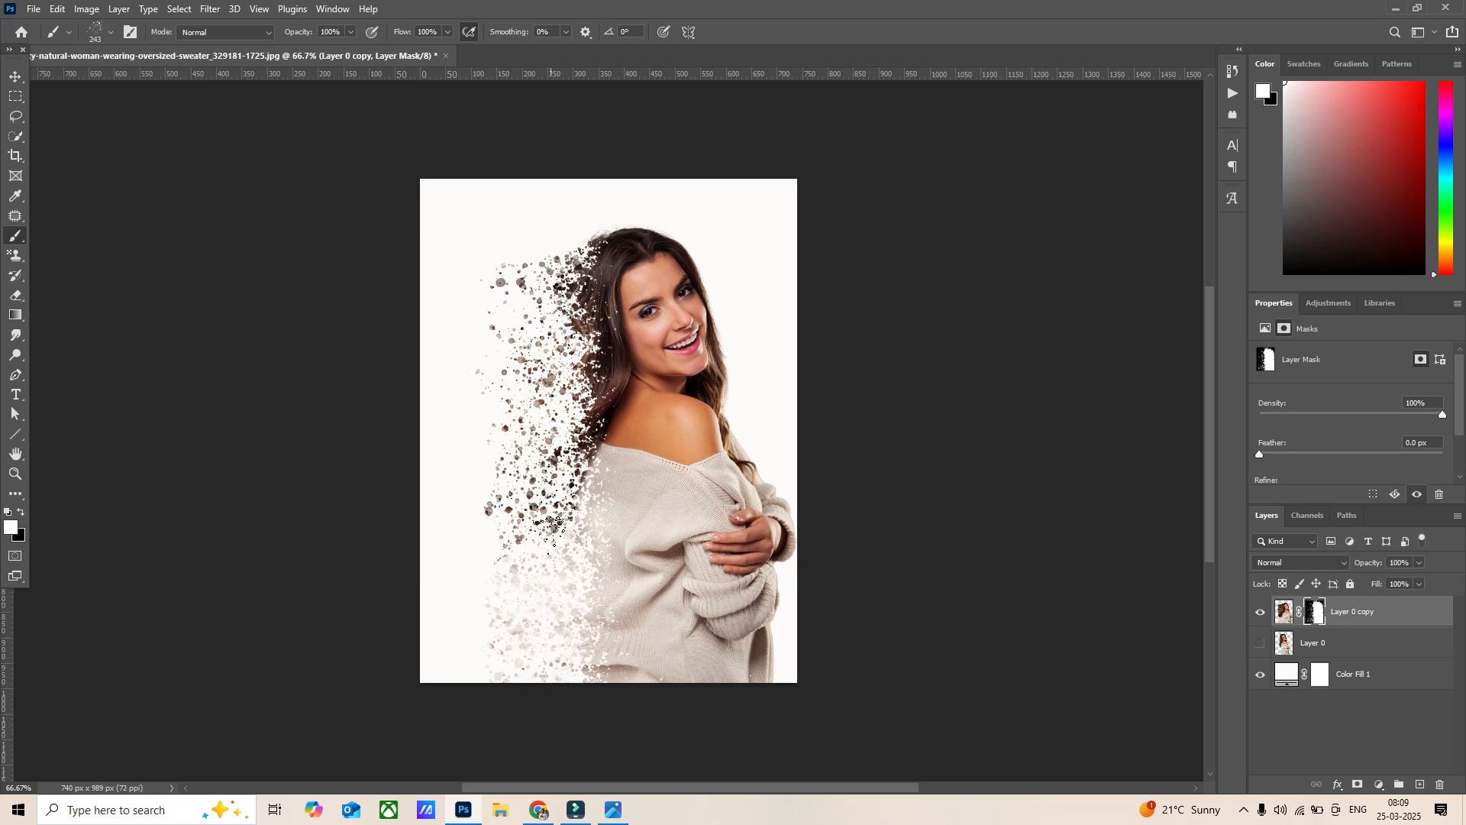
Move the dispersed woman on Layer 0 copy slightly right and up, and deselect the layer.
click(13, 79)
drag(676, 433, 687, 434)
click(929, 426)
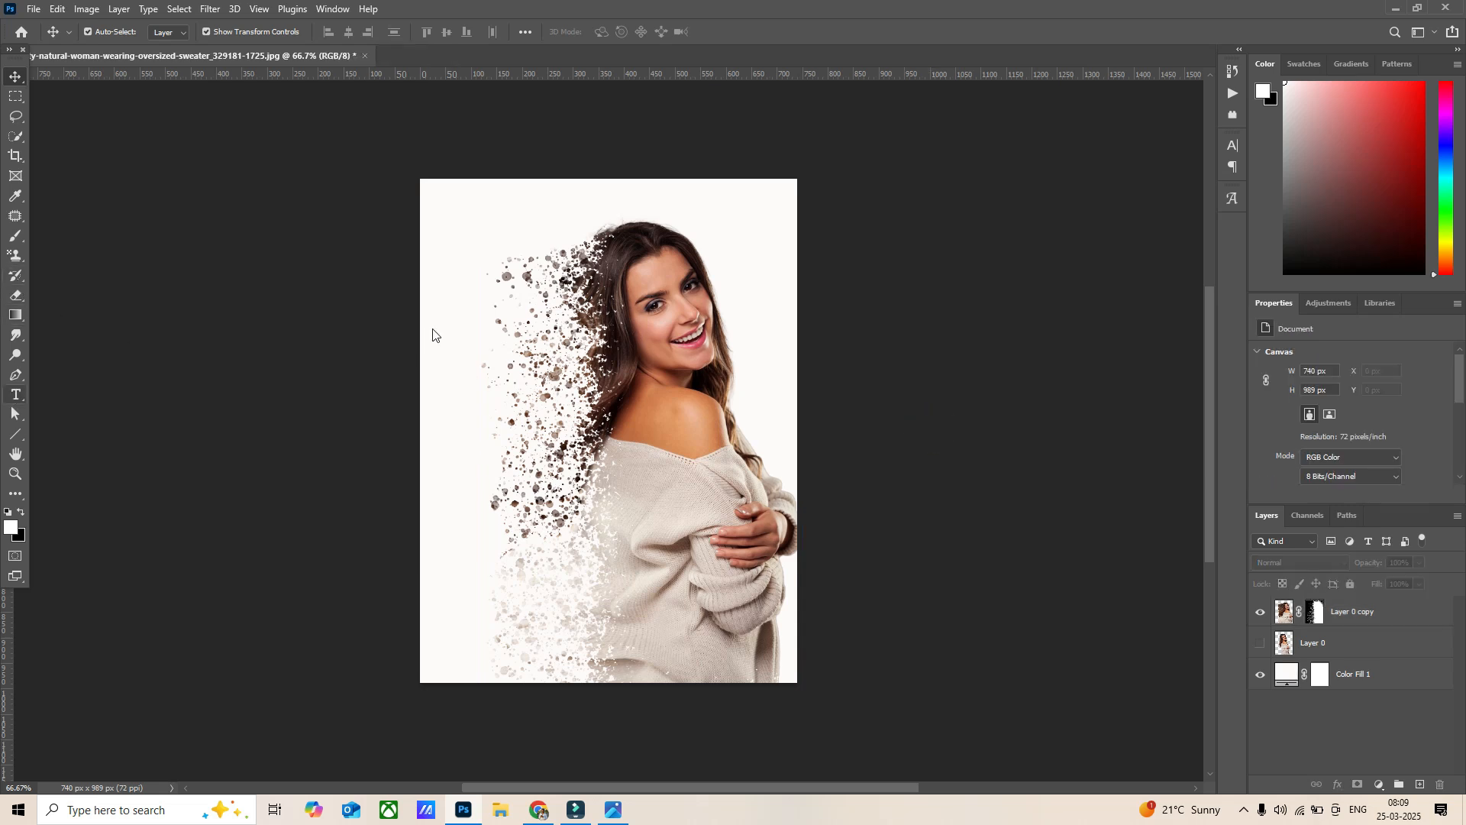
Add the word "model" in 200 pt Deep Hero at the canvas's upper-left, one letter per line.
click(15, 395)
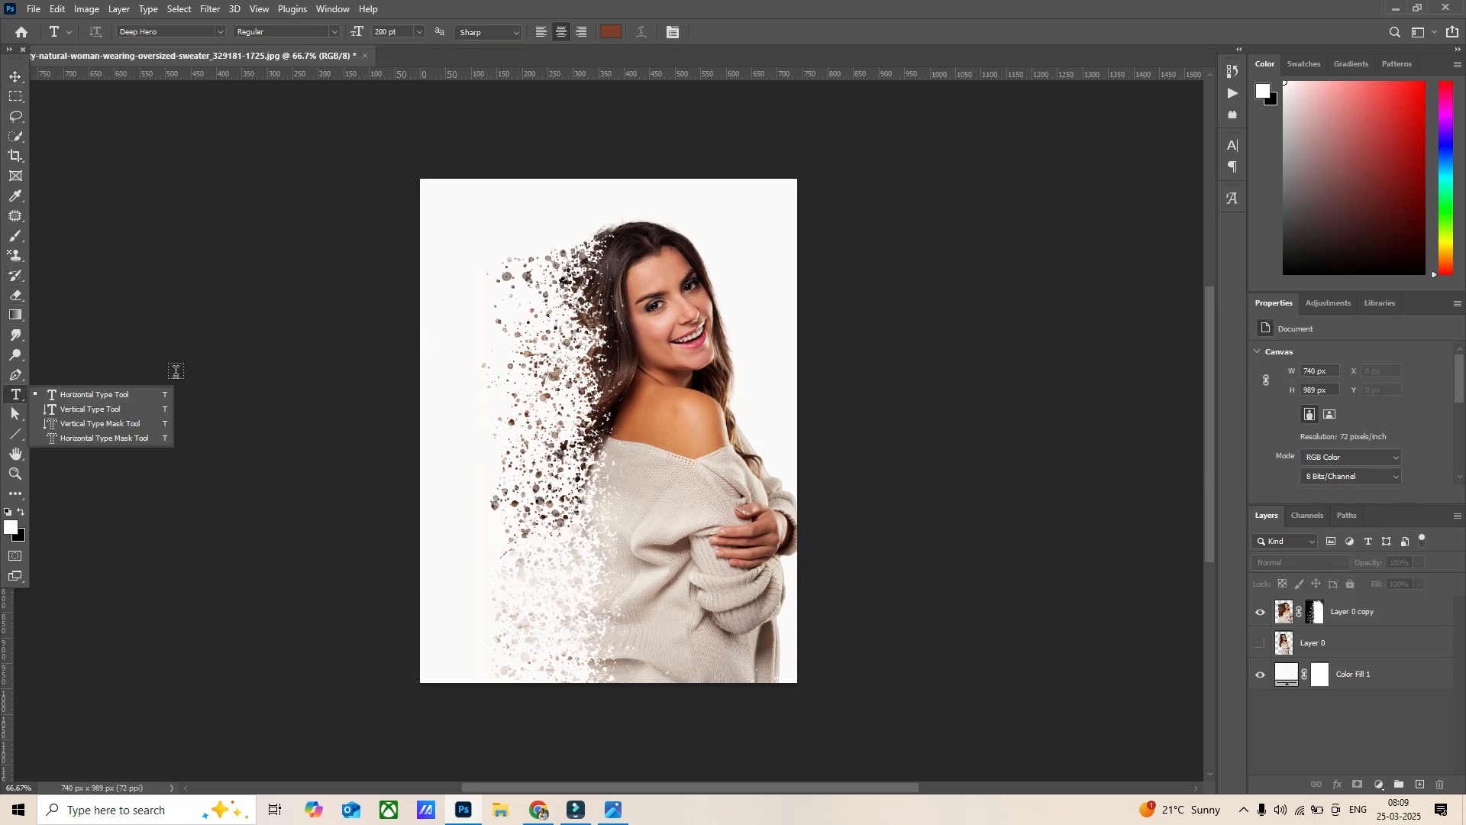
click(459, 239)
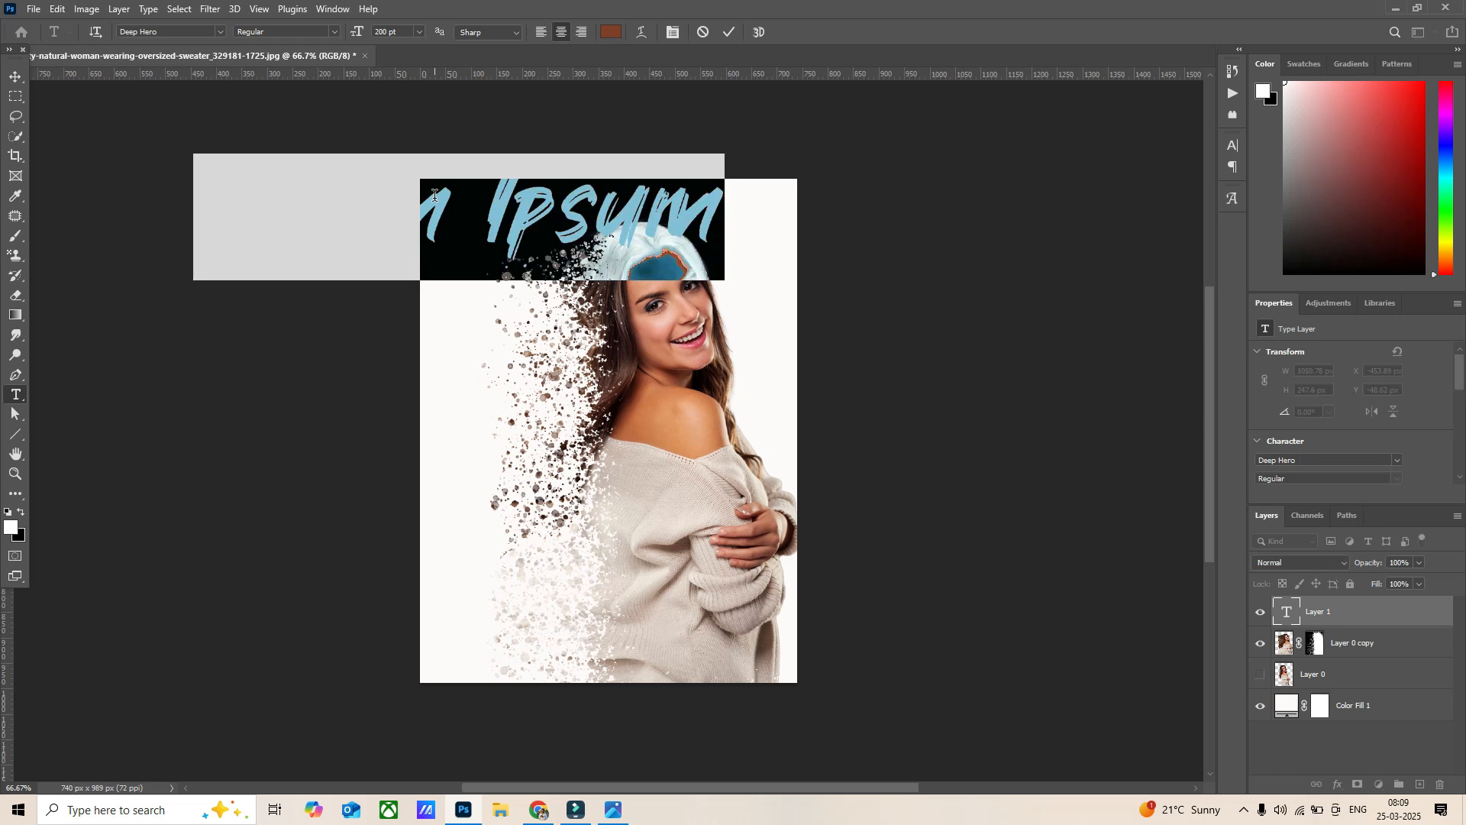
click(220, 35)
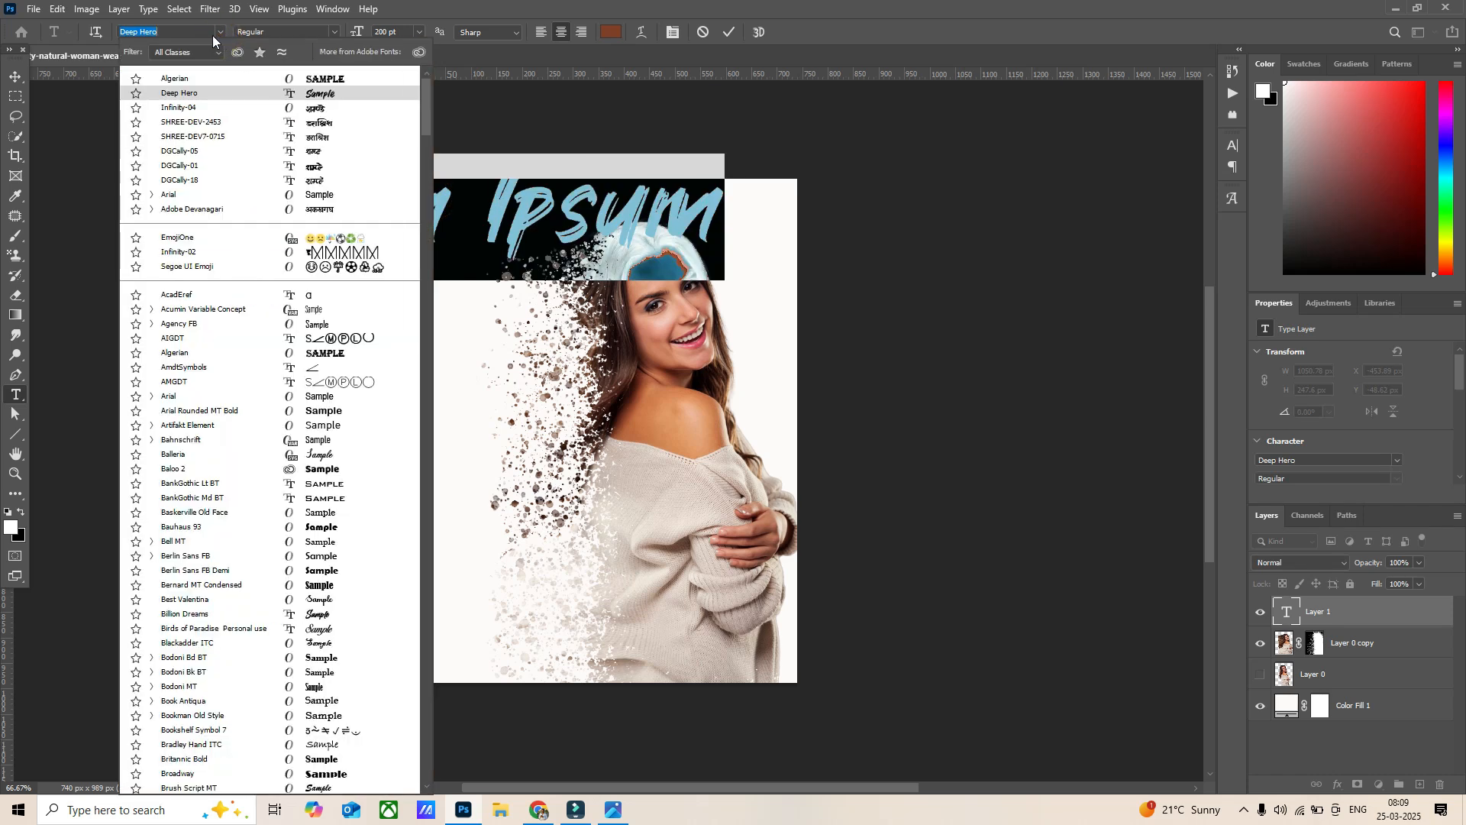
click(315, 95)
click(456, 218)
triple_click(457, 219)
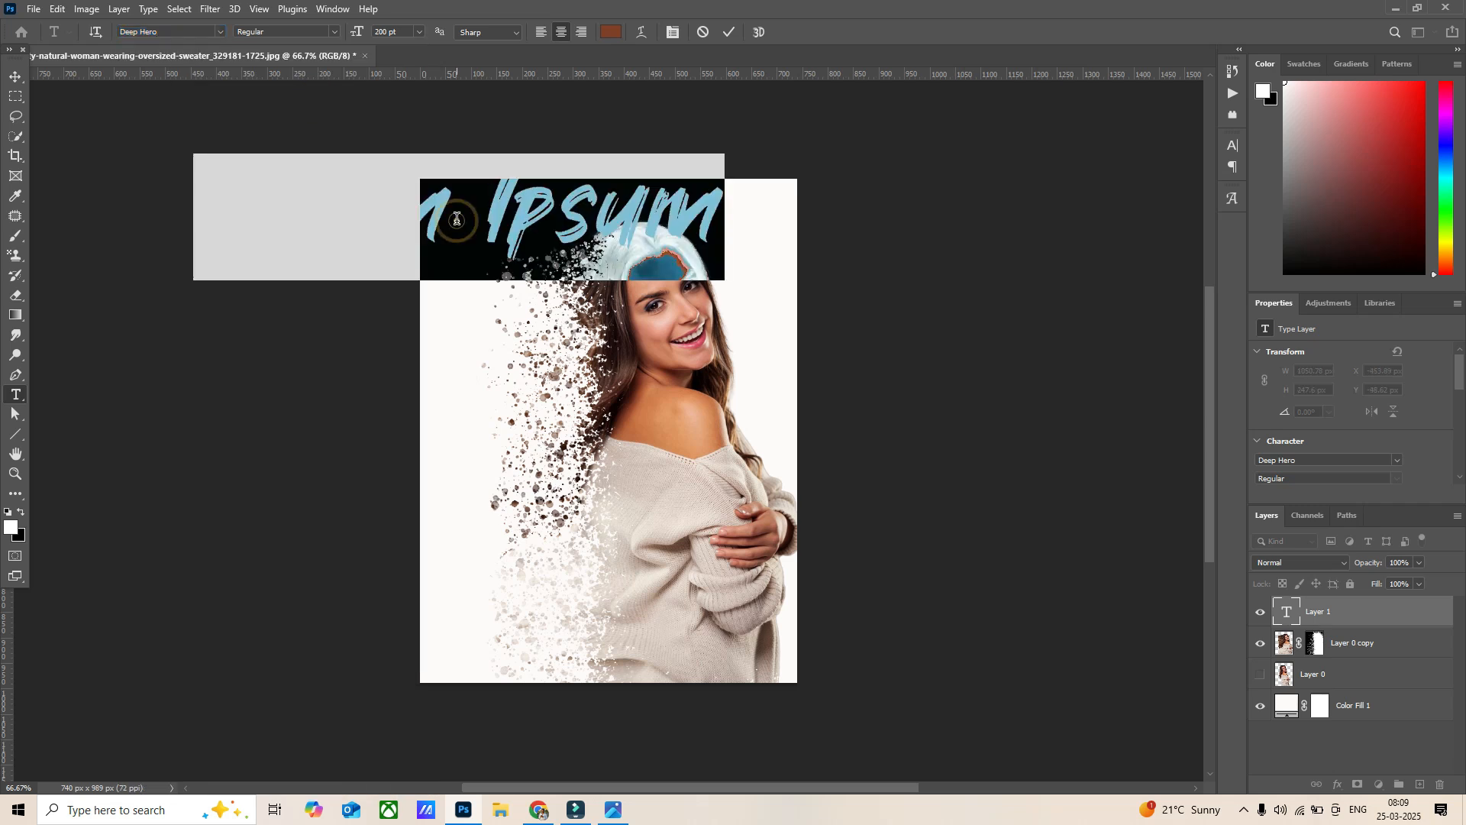
text(M)
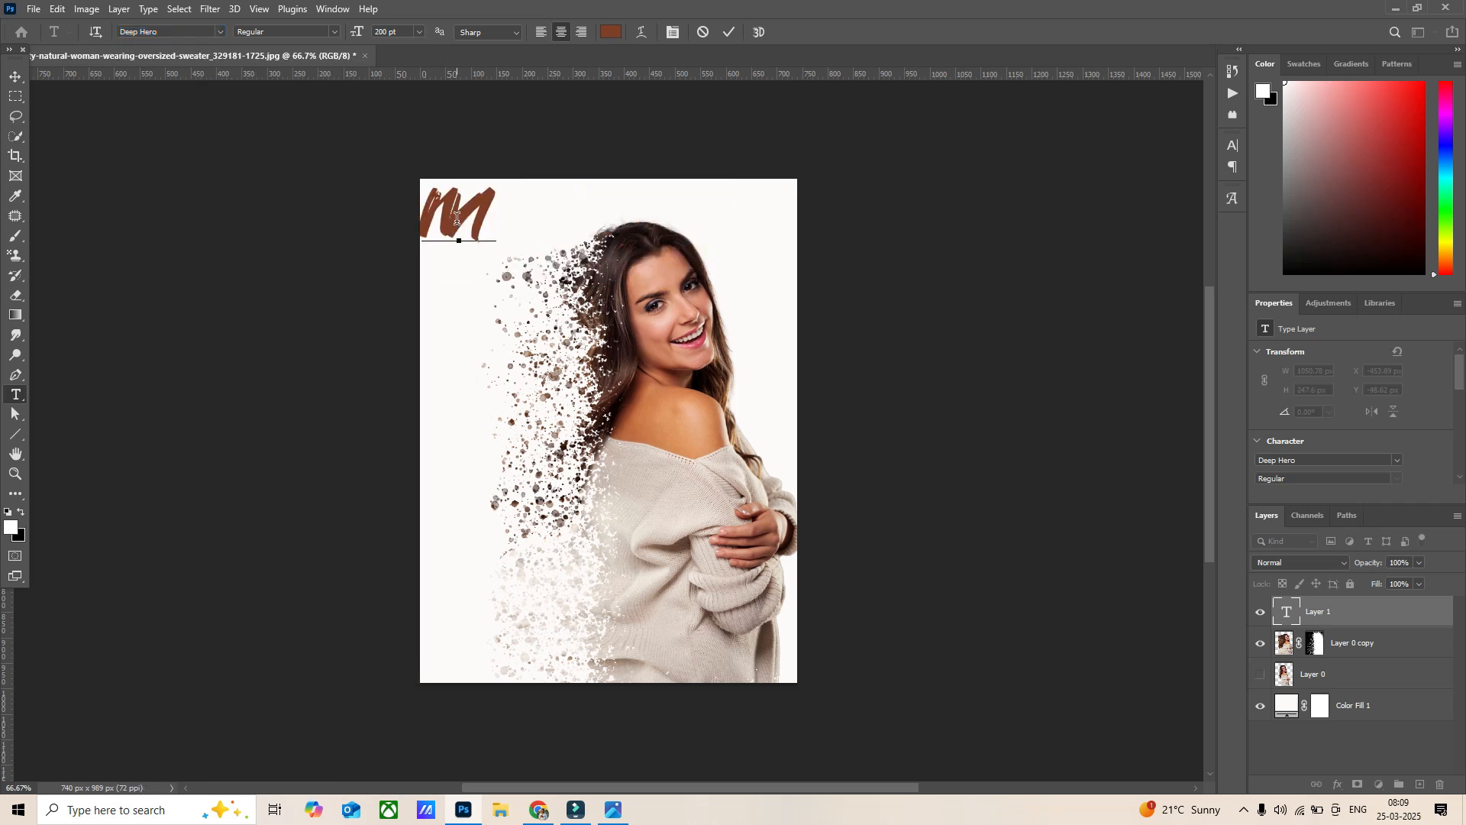
key(Return)
text(o)
key(Return)
text(d)
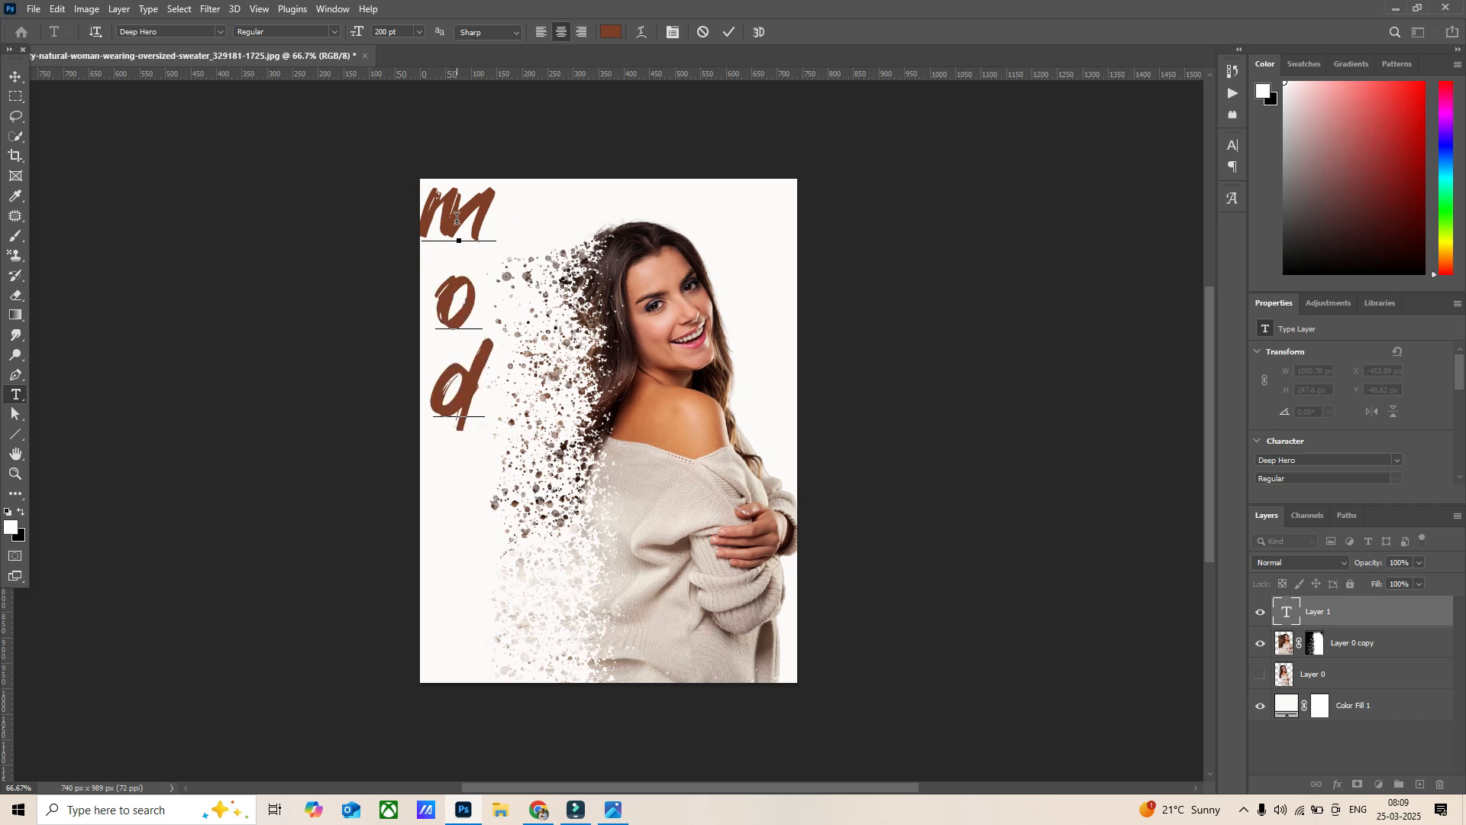
key(Return)
text(e)
key(Return)
text(l)
Set all the text to All Caps and move it down along the canvas's left side.
key(ctrl+a)
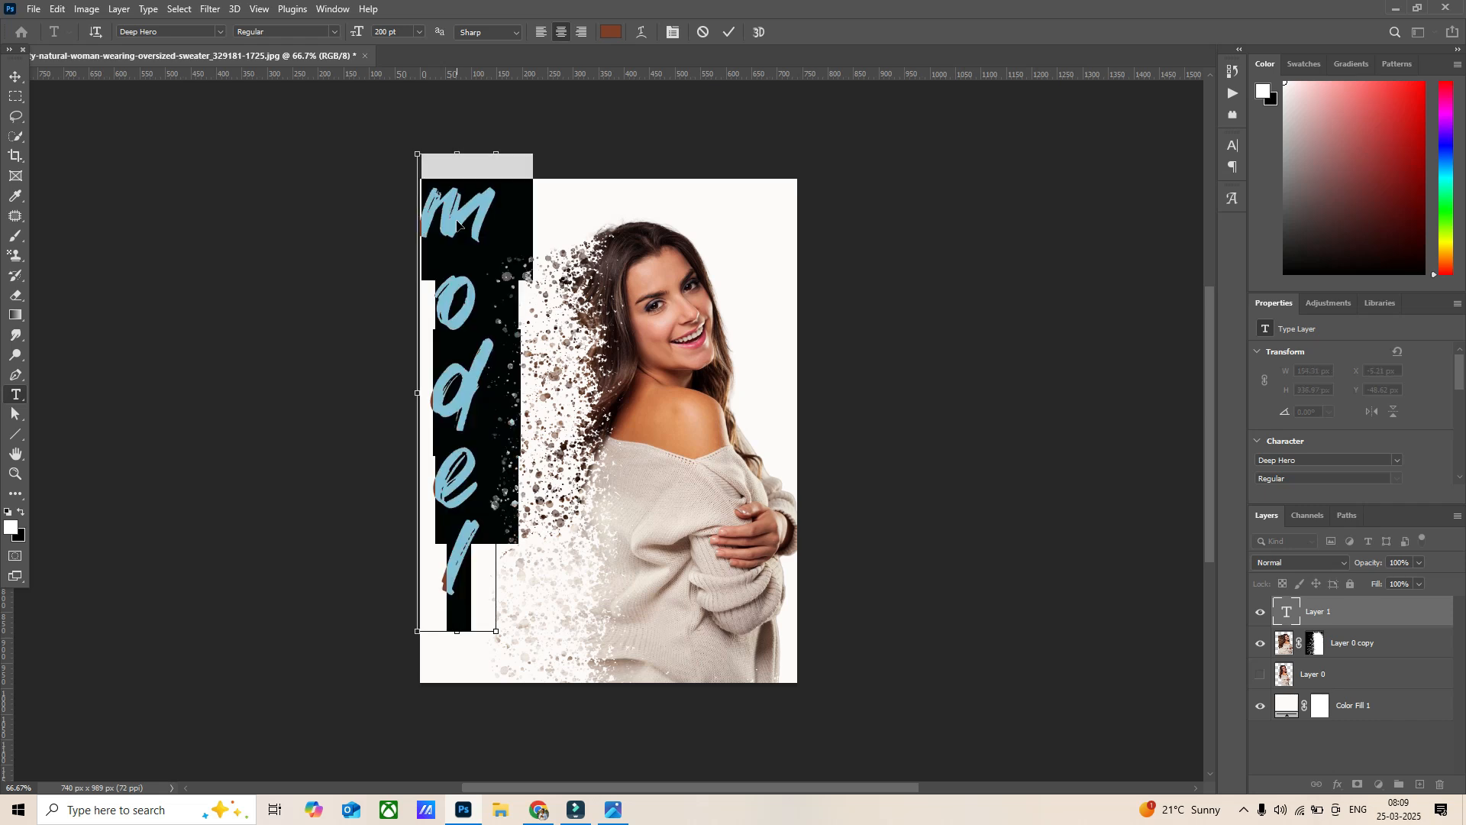
scroll(1367, 451, down, 5)
scroll(1335, 433, down, 1)
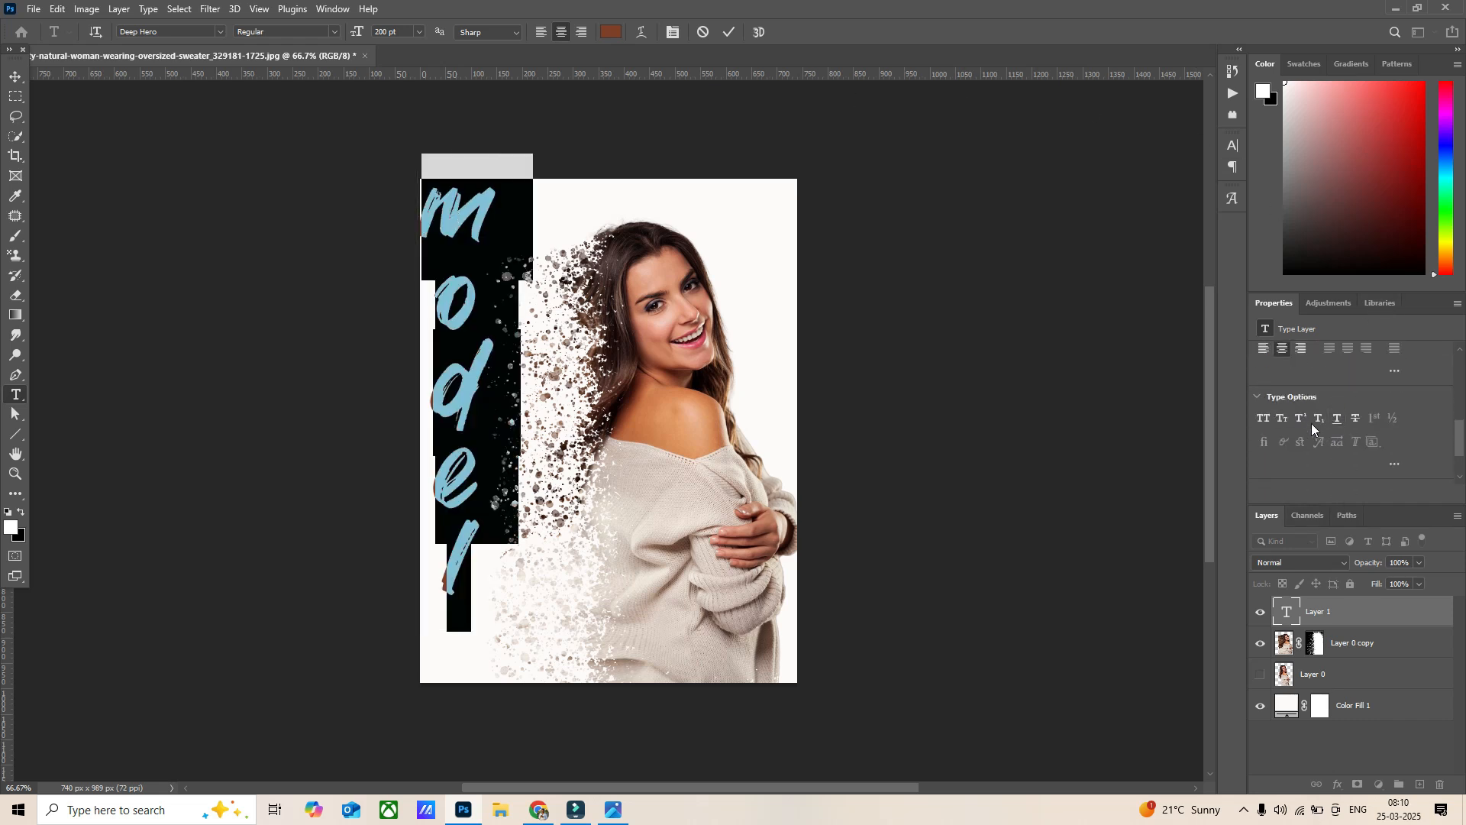
click(1265, 418)
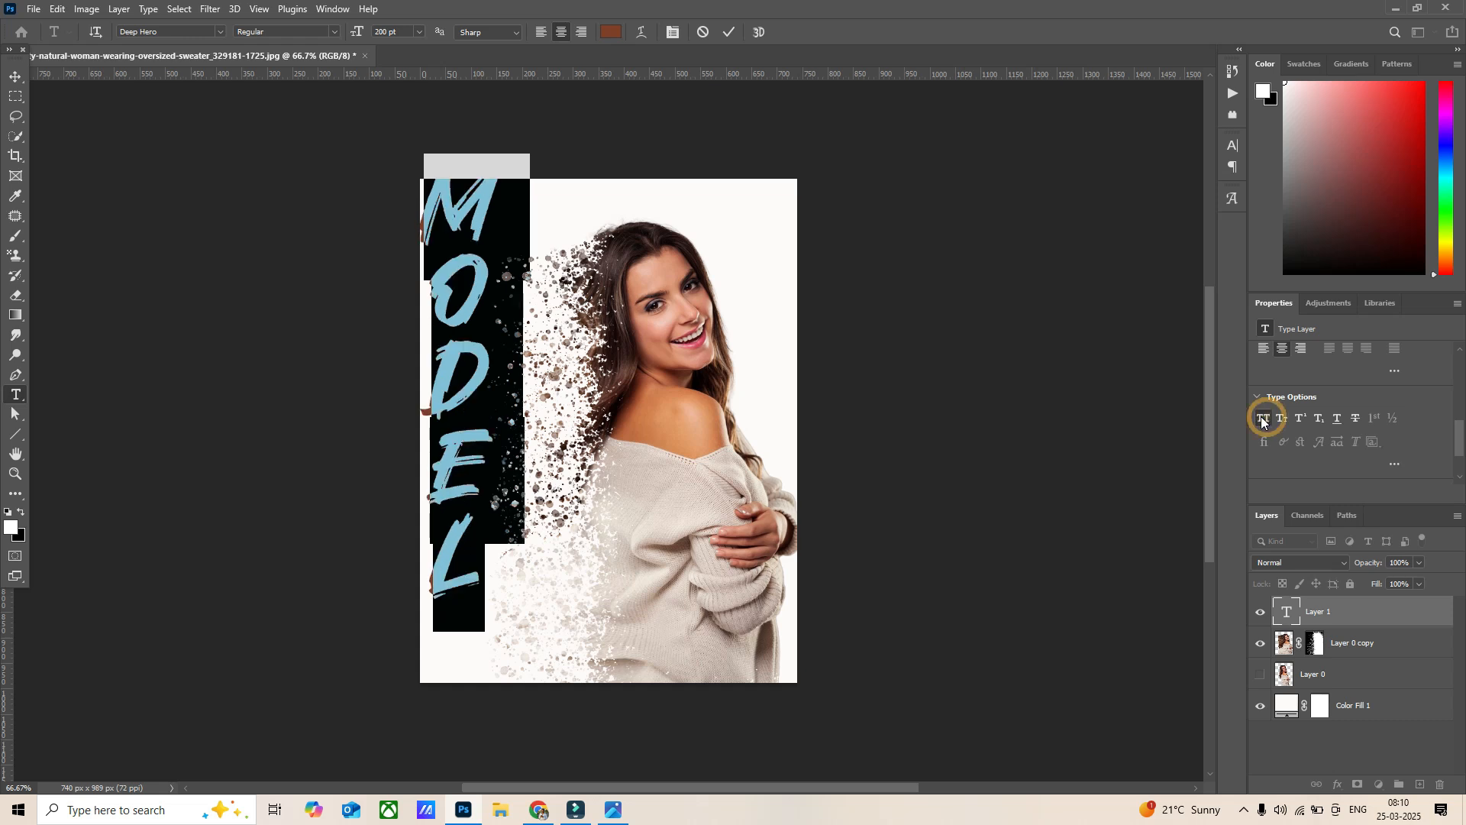
click(729, 32)
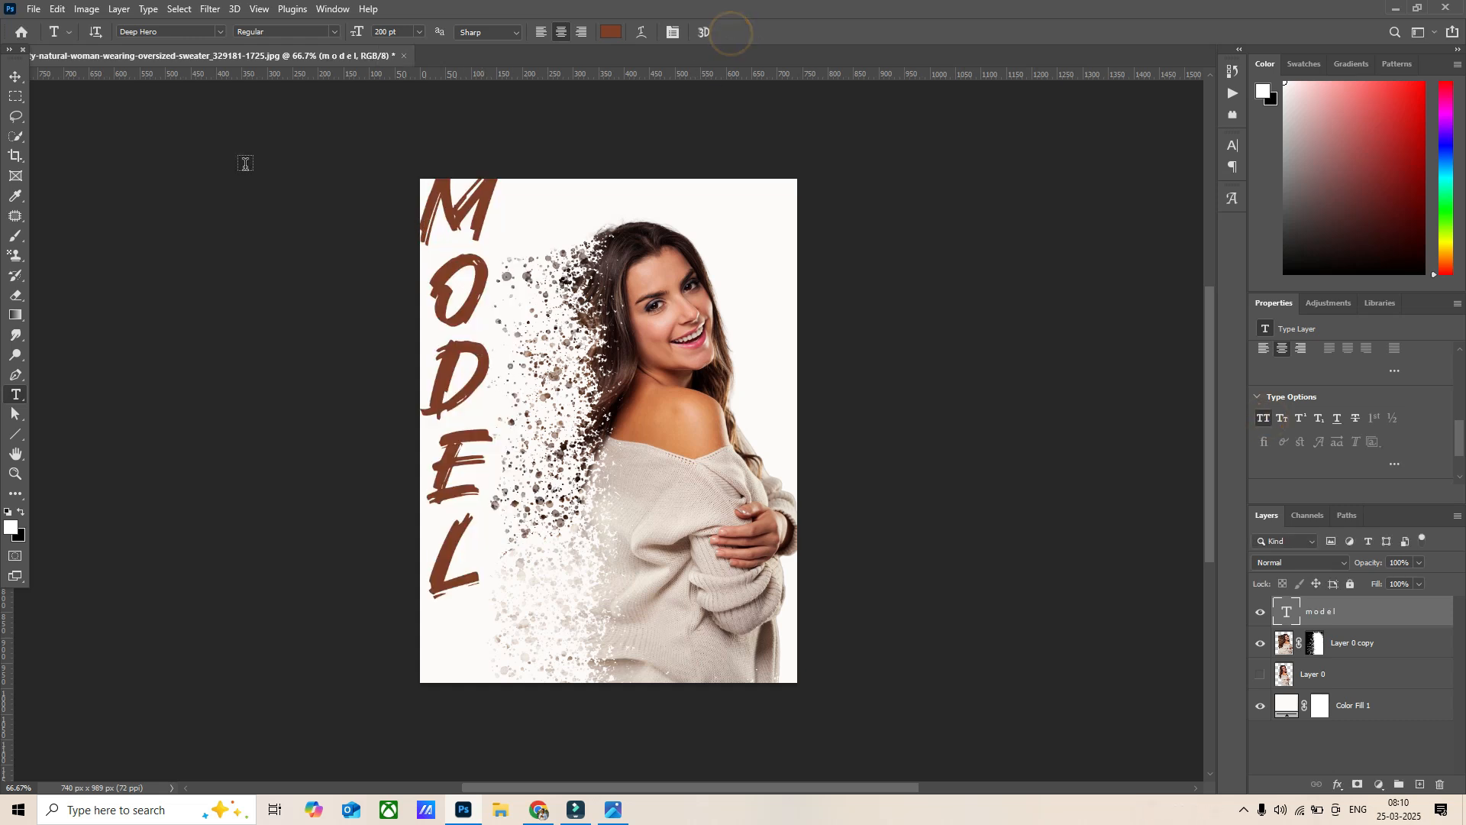
click(12, 76)
drag(473, 305, 482, 372)
Recolor the vertical MODEL text to dark brown 3b2321, sampled from the woman's hair, and deselect it.
double_click(482, 372)
click(611, 31)
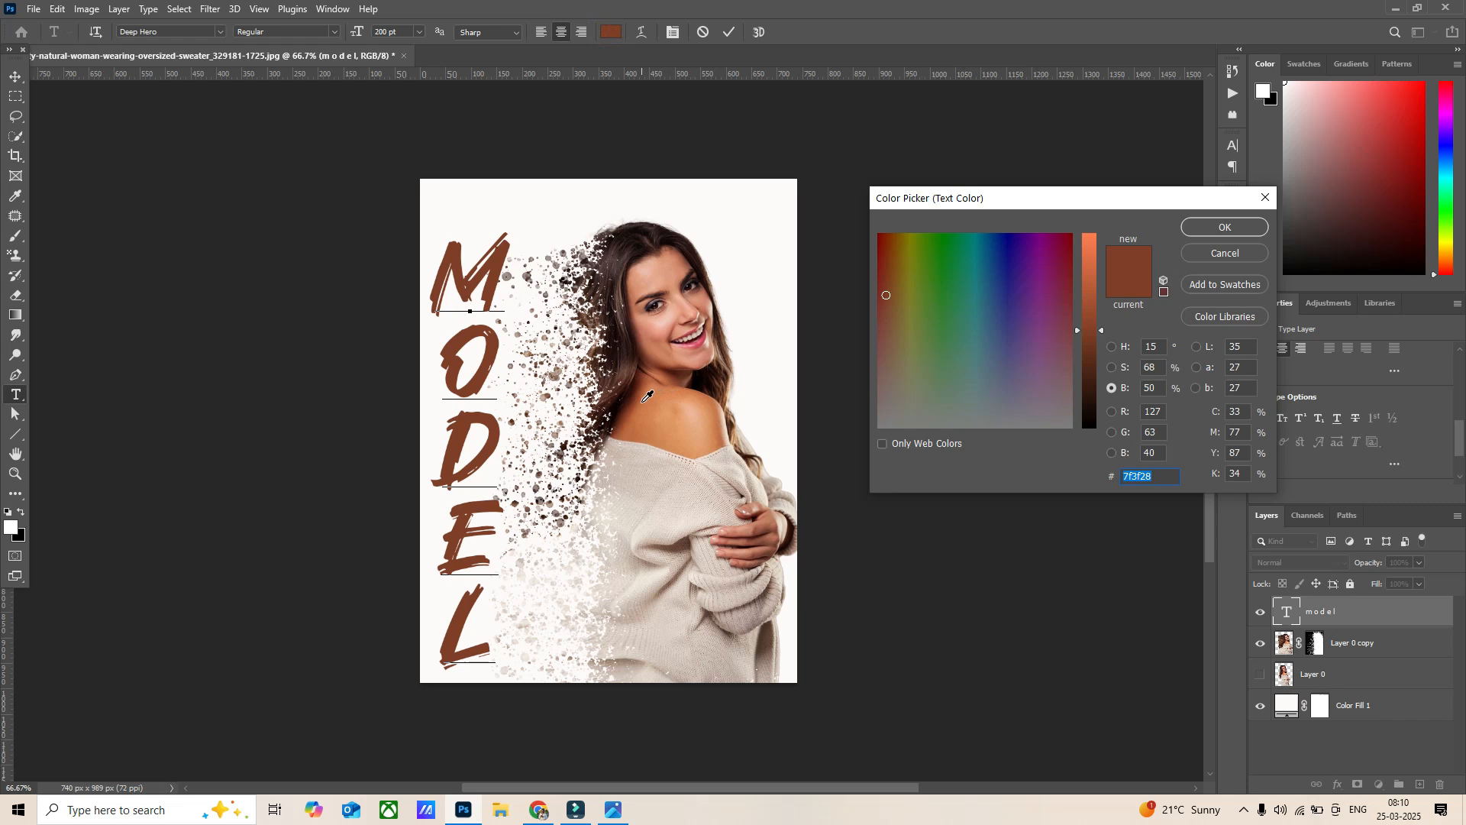
click(634, 352)
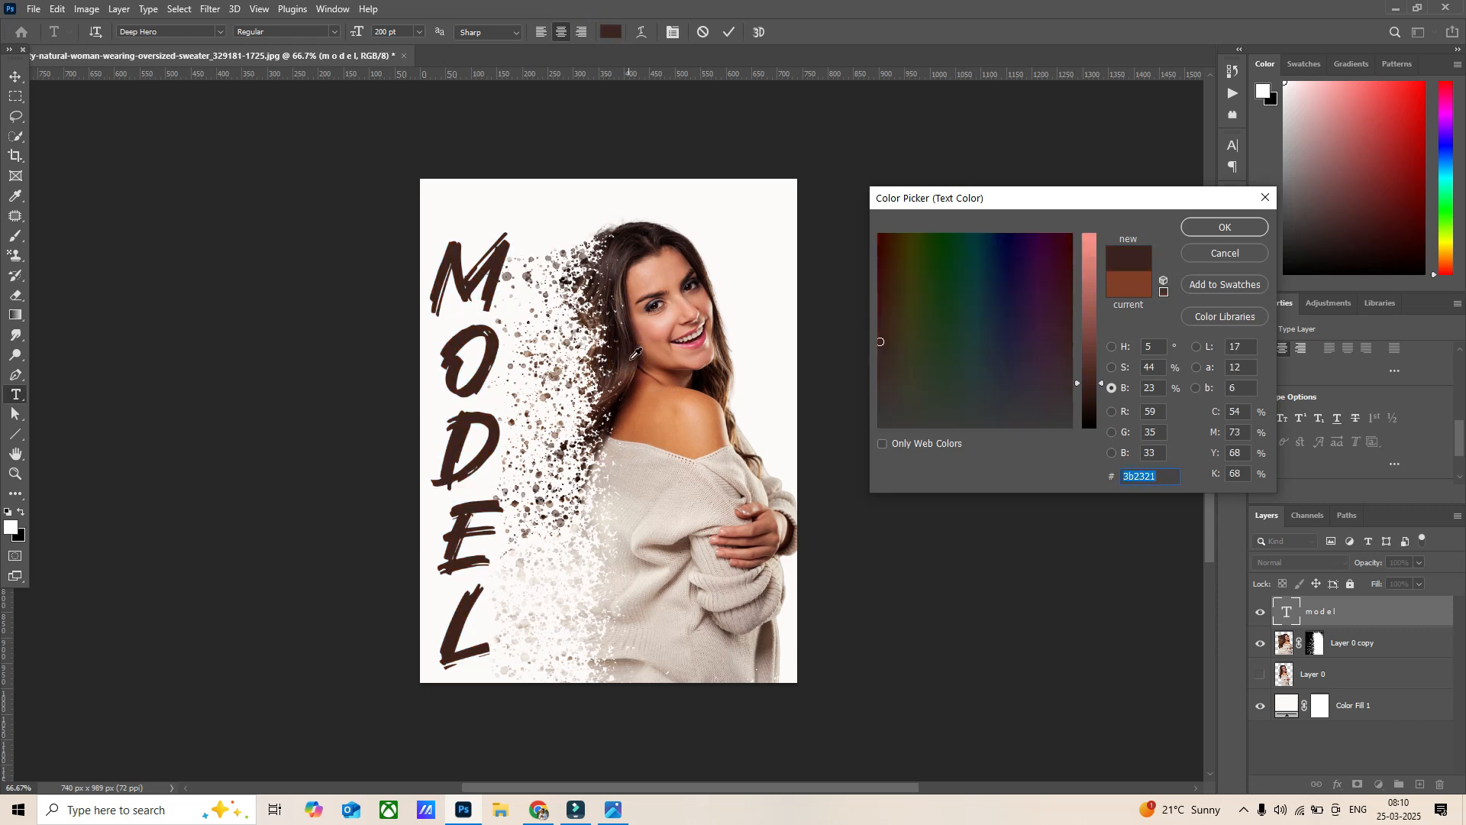
click(1225, 226)
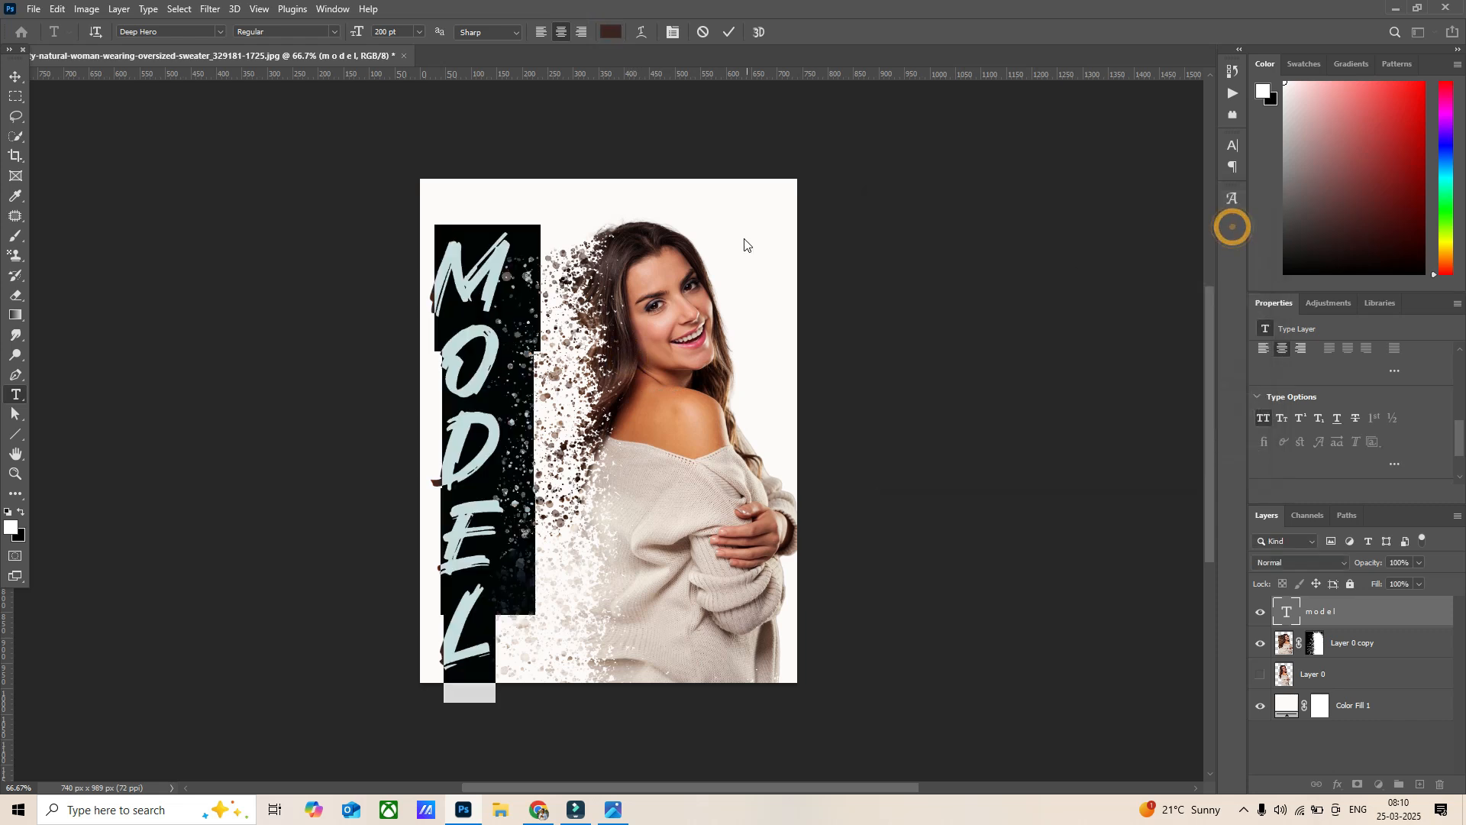
click(725, 37)
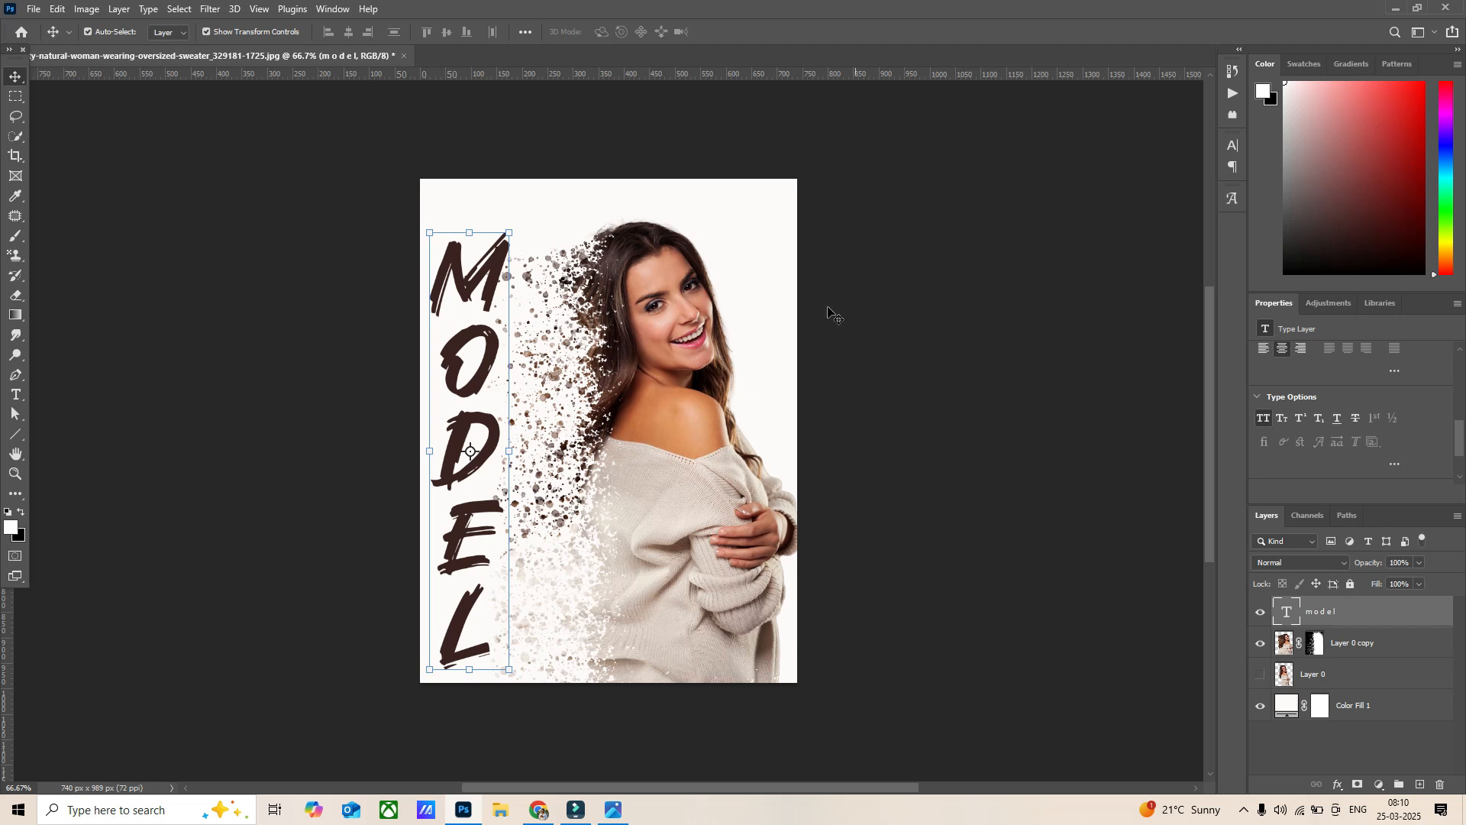
click(227, 258)
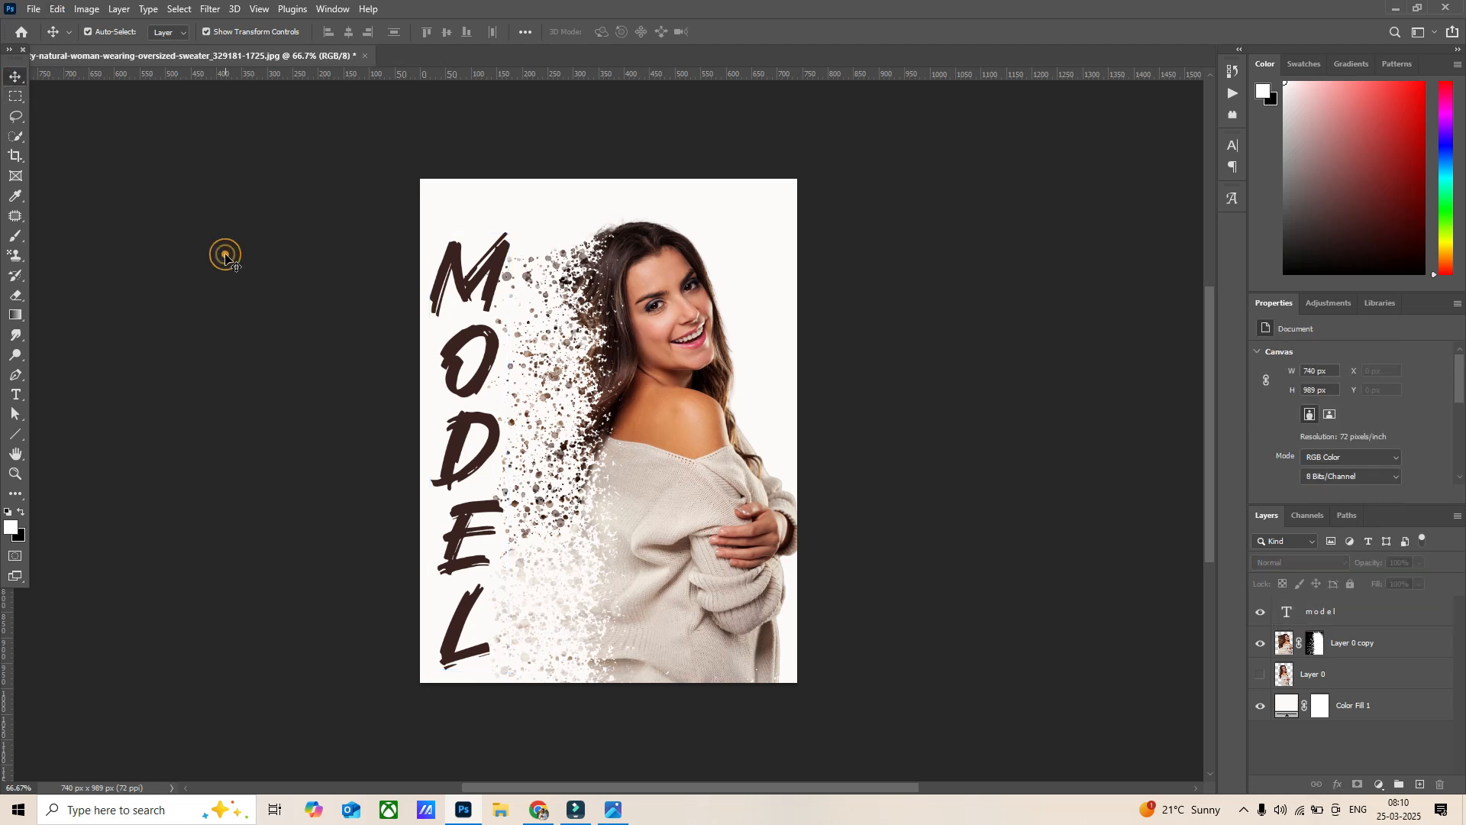
Compare the original Layer 0 with the dispersed Layer 0 copy by toggling their visibility, leaving only the copy shown.
click(1261, 644)
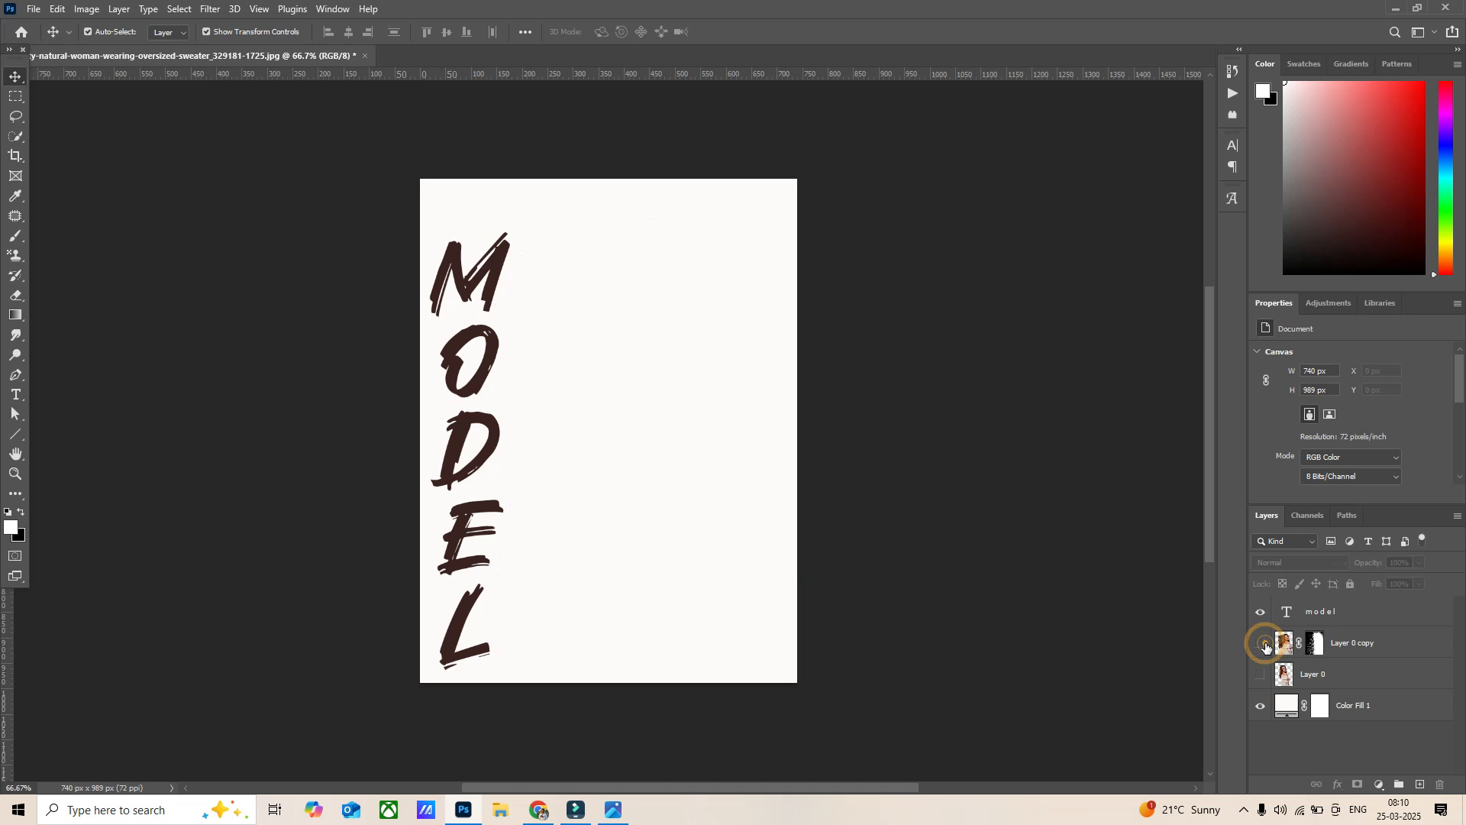
click(1265, 645)
click(1264, 643)
click(1264, 675)
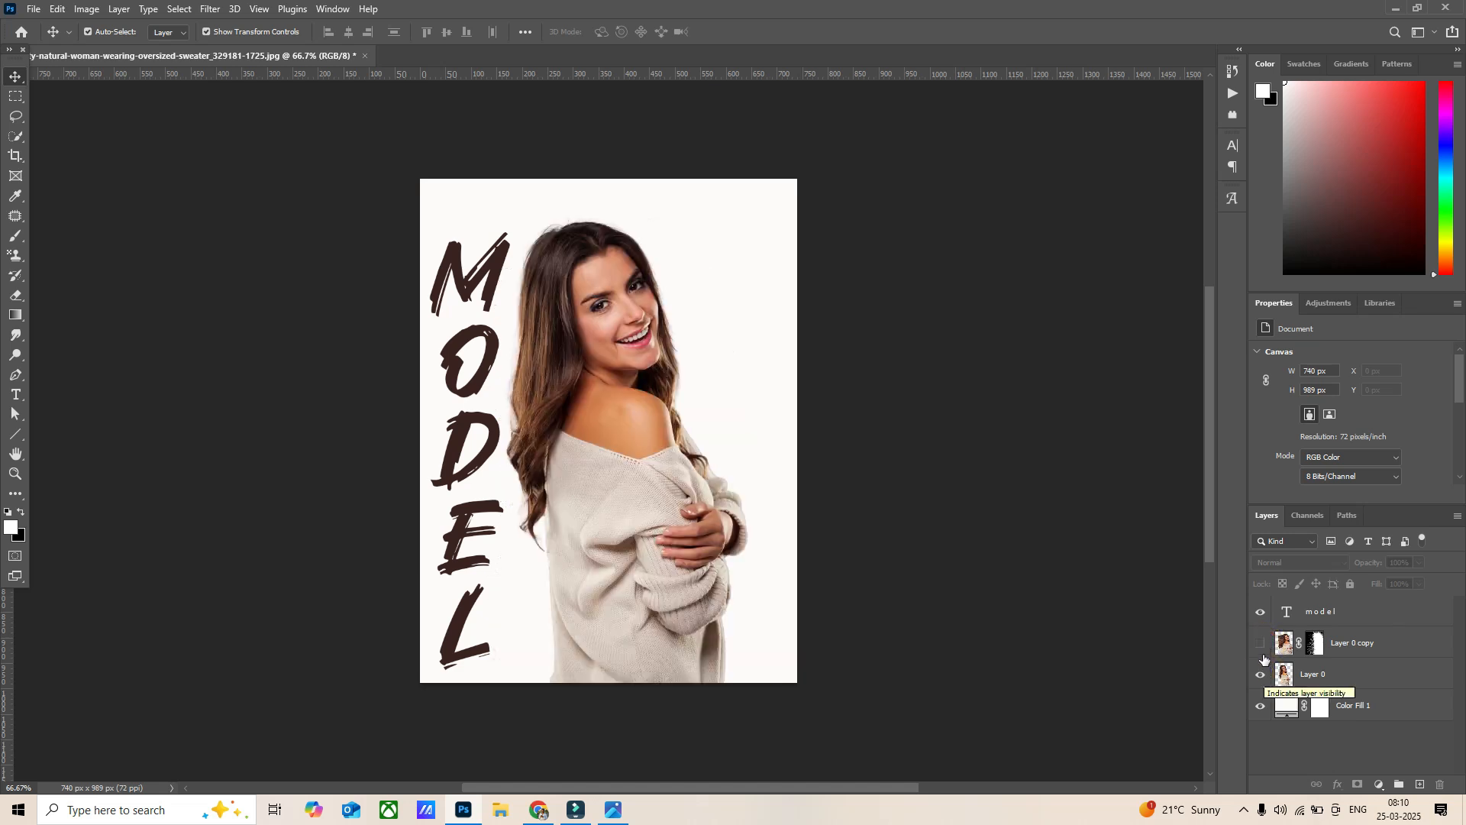
click(1262, 646)
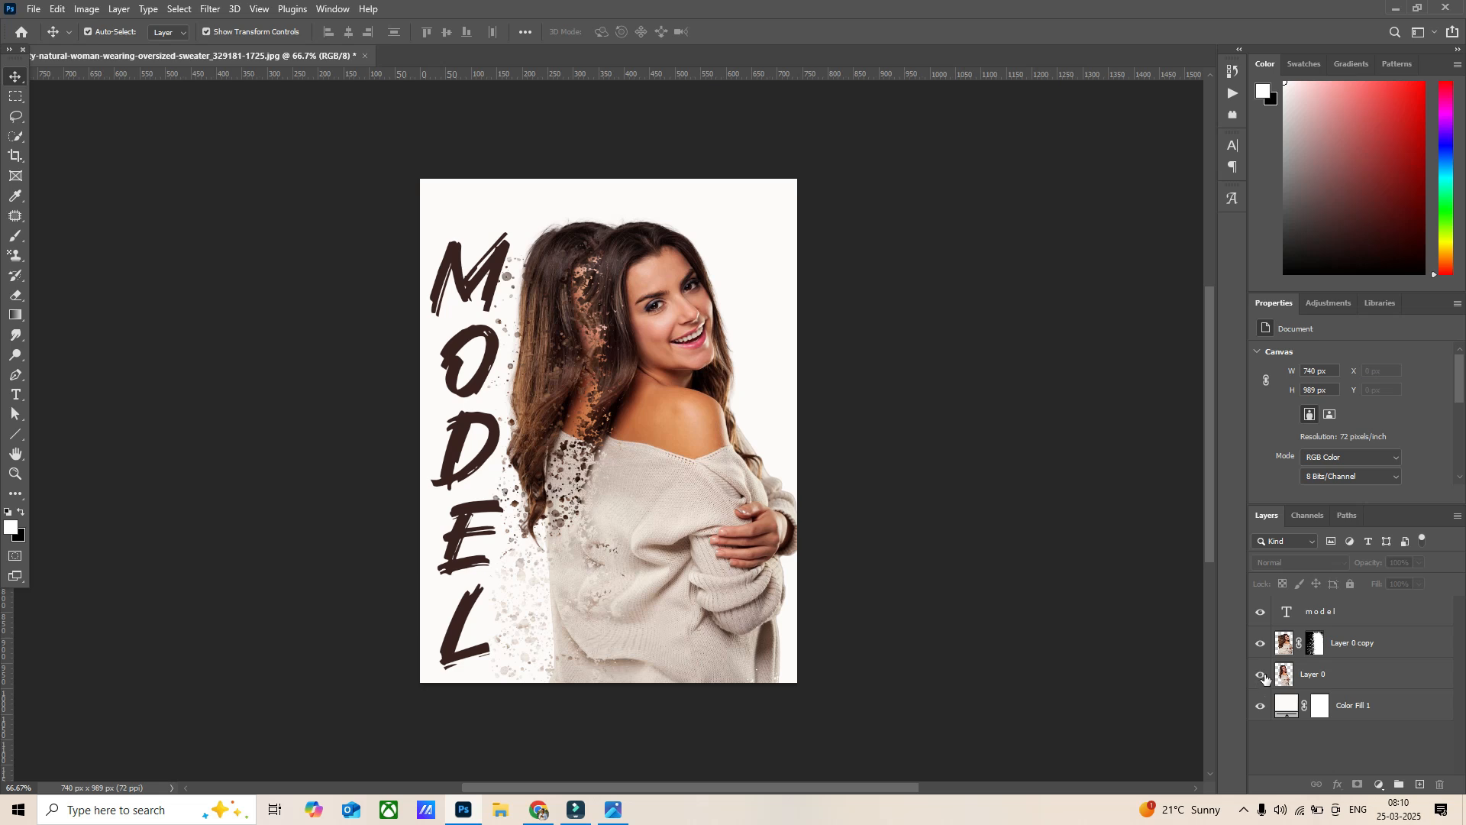
click(1262, 676)
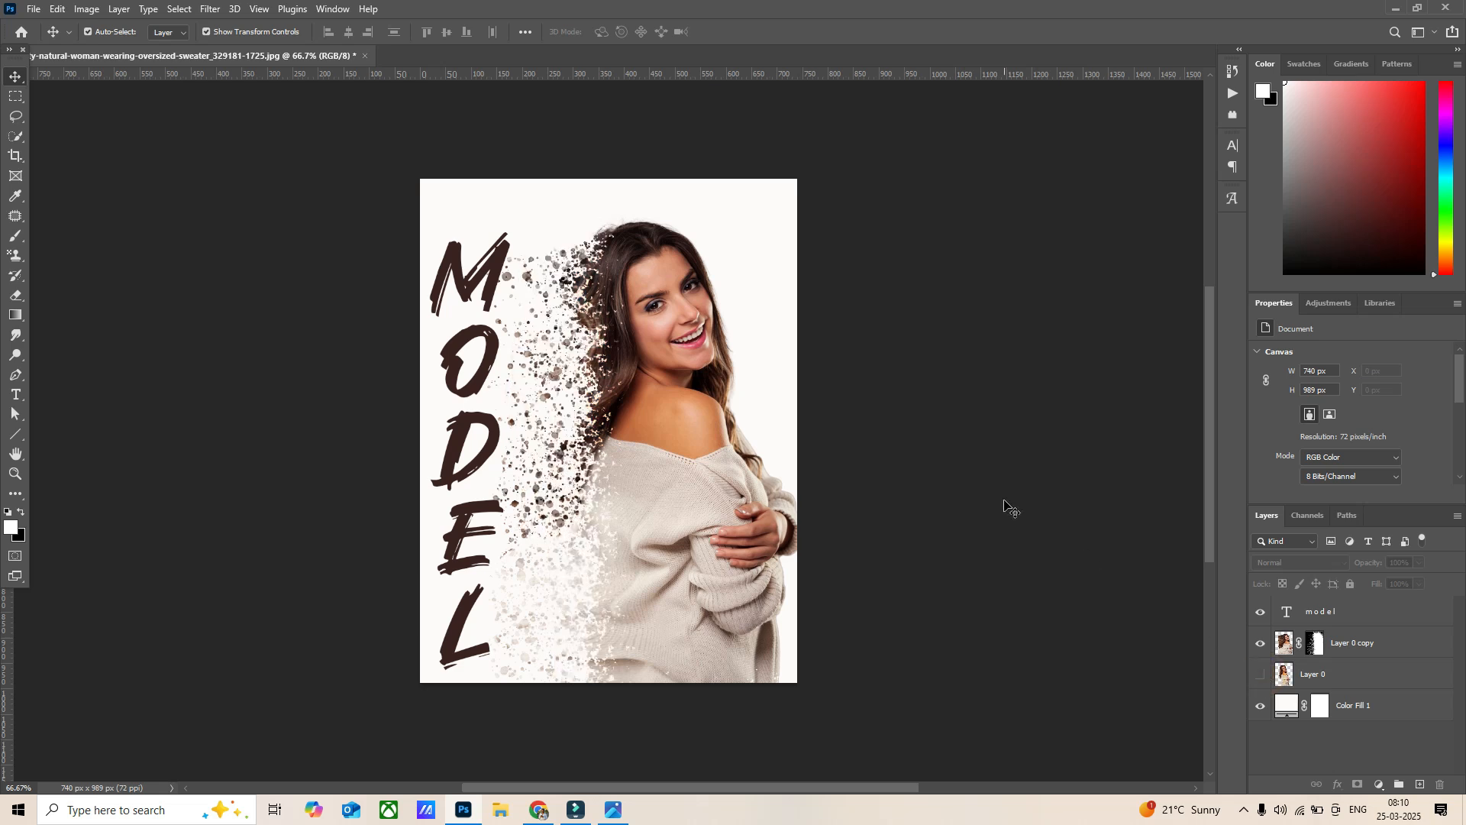